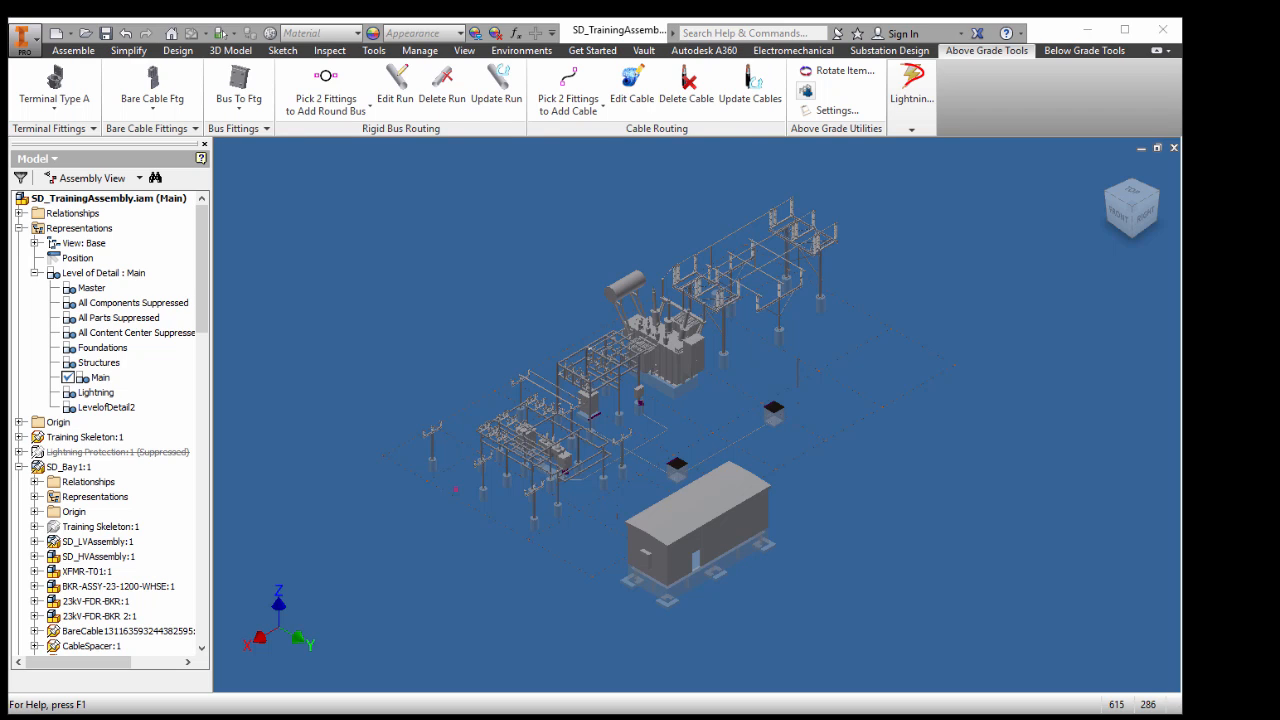
Look through the available bare cable fitting and bus fitting variants in the above-grade tools
{"action": "left_click", "coordinate": [181, 133]}
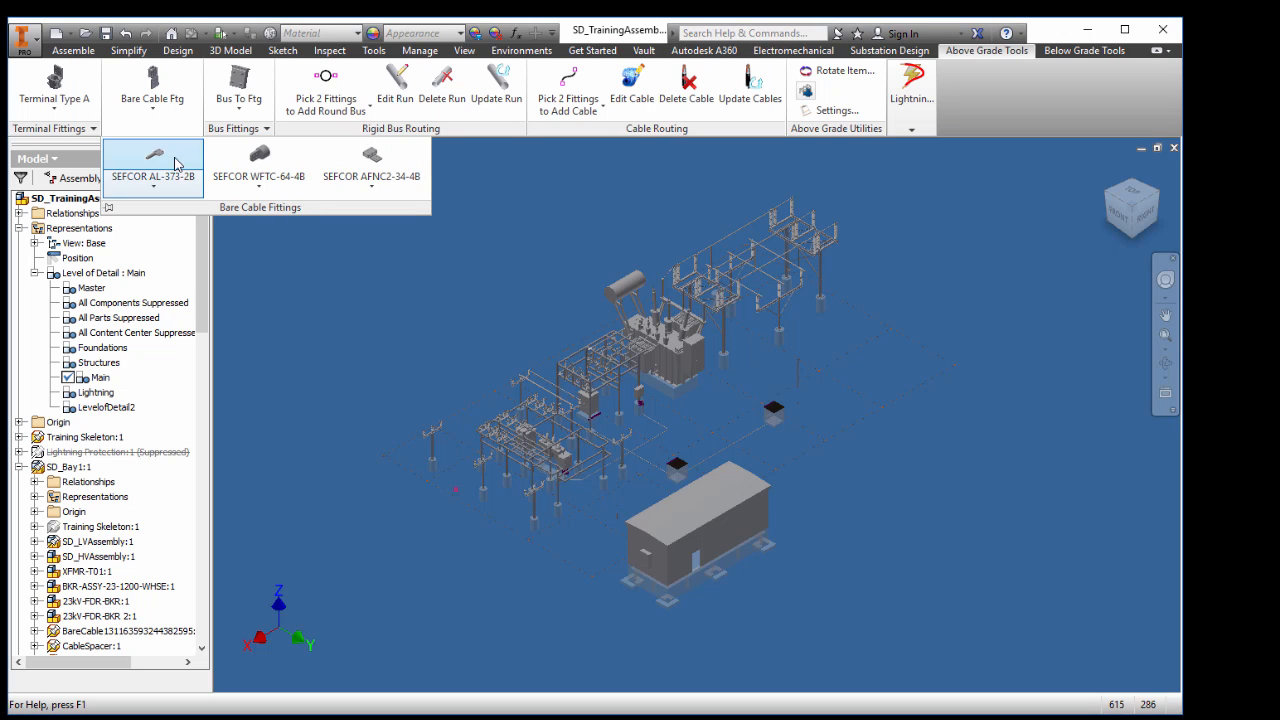
{"action": "left_click", "coordinate": [183, 188]}
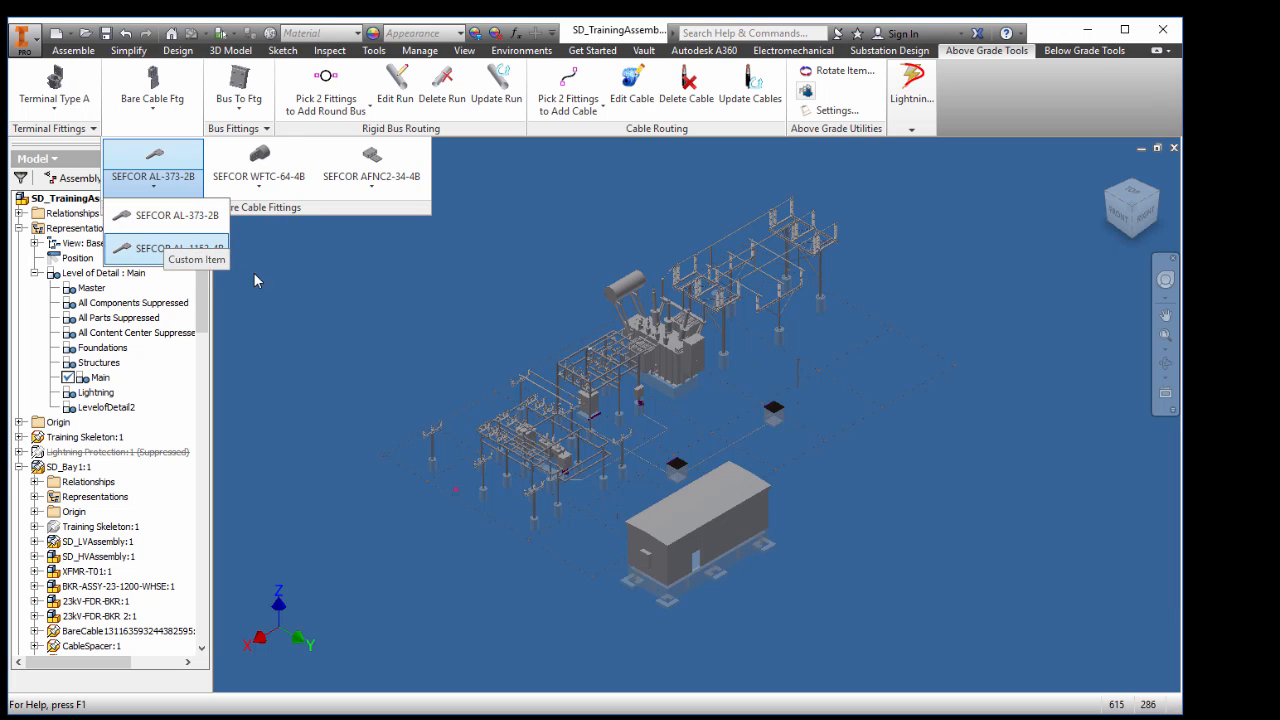
{"action": "left_click", "coordinate": [334, 304]}
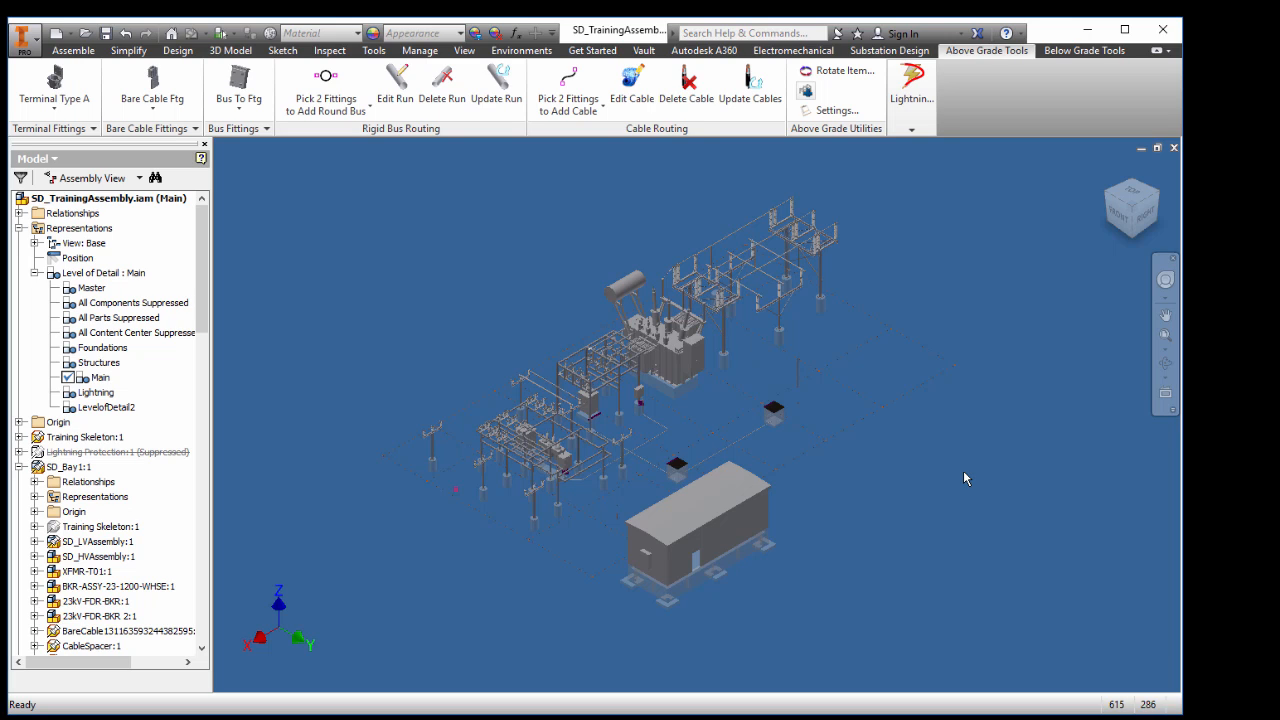
{"action": "left_click", "coordinate": [250, 129]}
{"action": "left_click", "coordinate": [262, 186]}
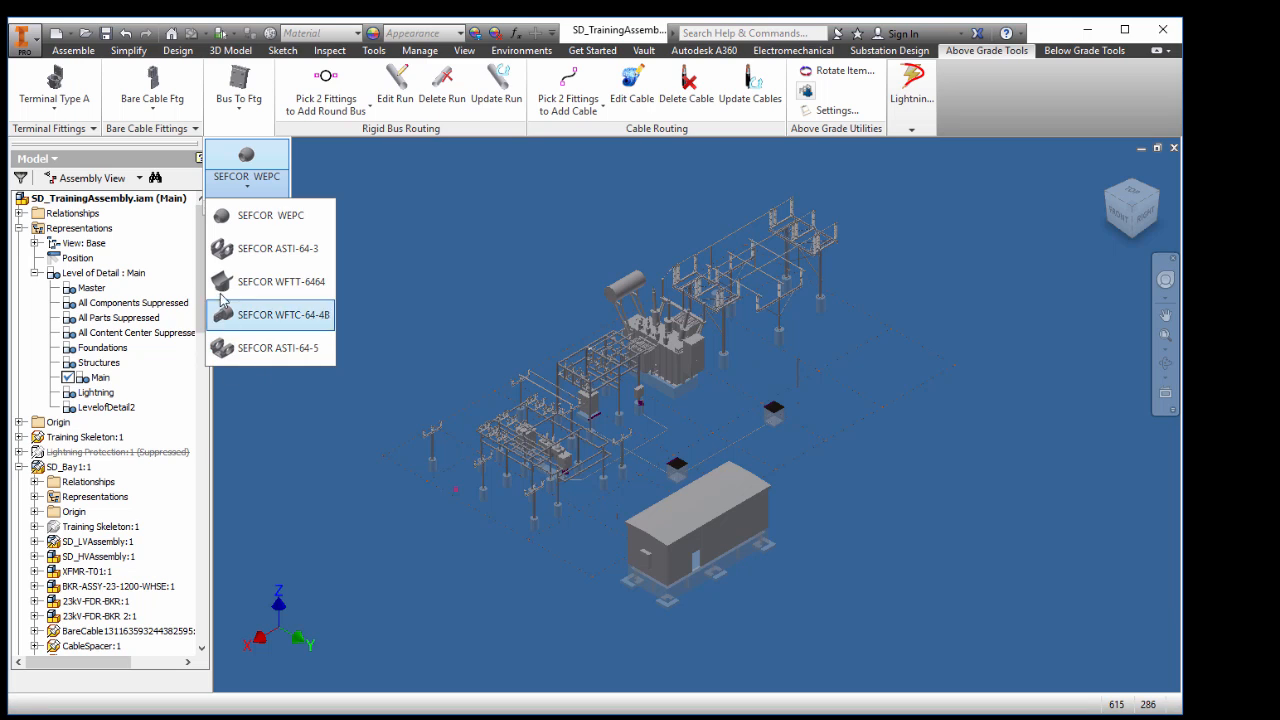
{"action": "left_click", "coordinate": [416, 245]}
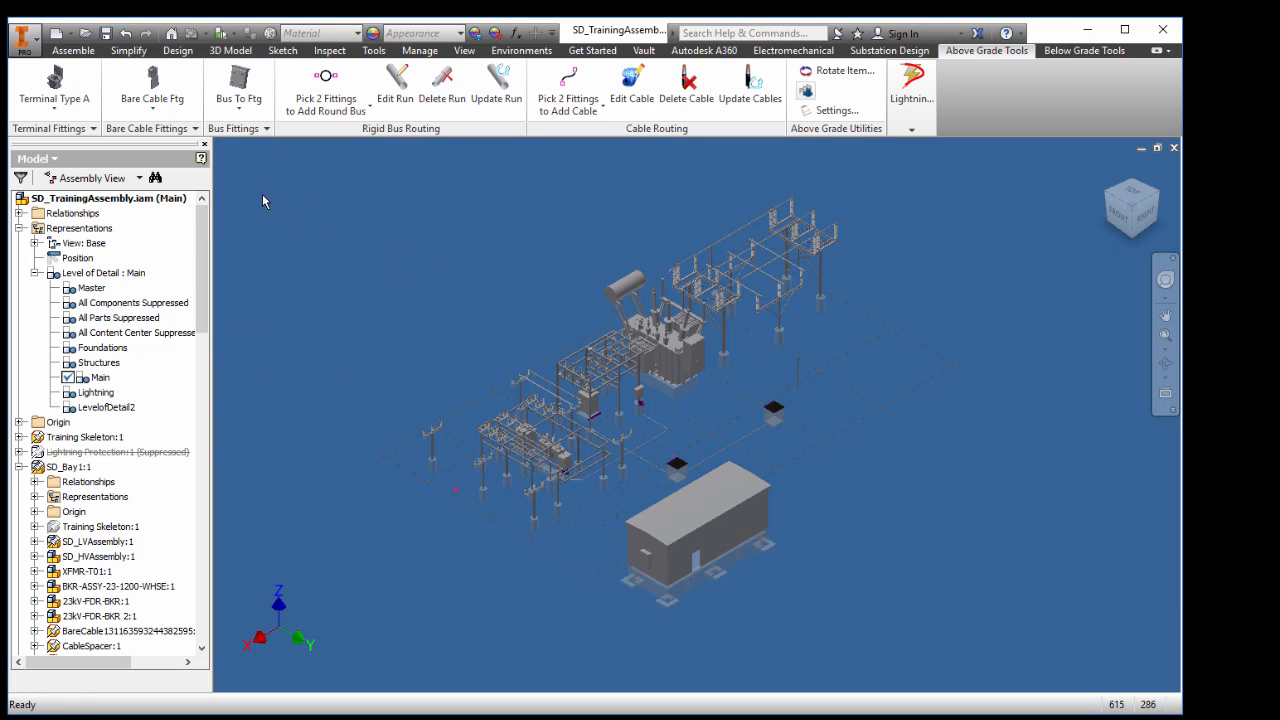
Switch the application's color scheme to Presentation in the Application Options
{"action": "left_click", "coordinate": [28, 44]}
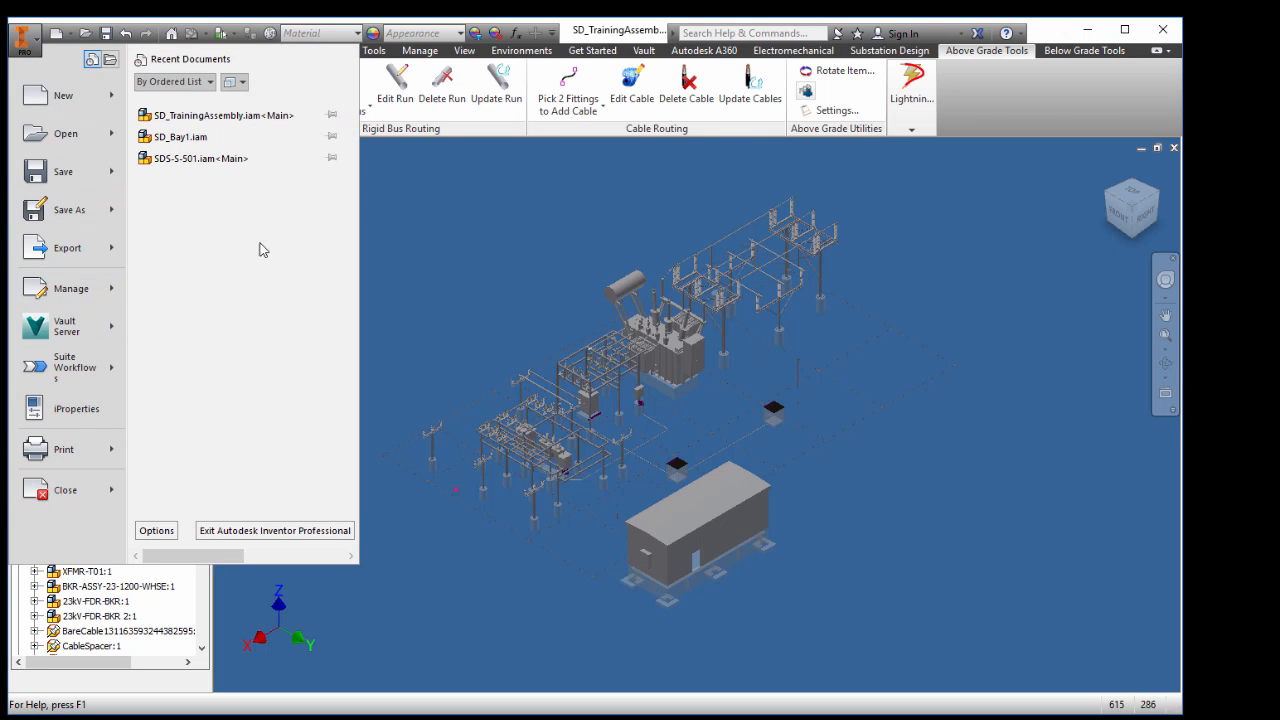
{"action": "left_click", "coordinate": [165, 531]}
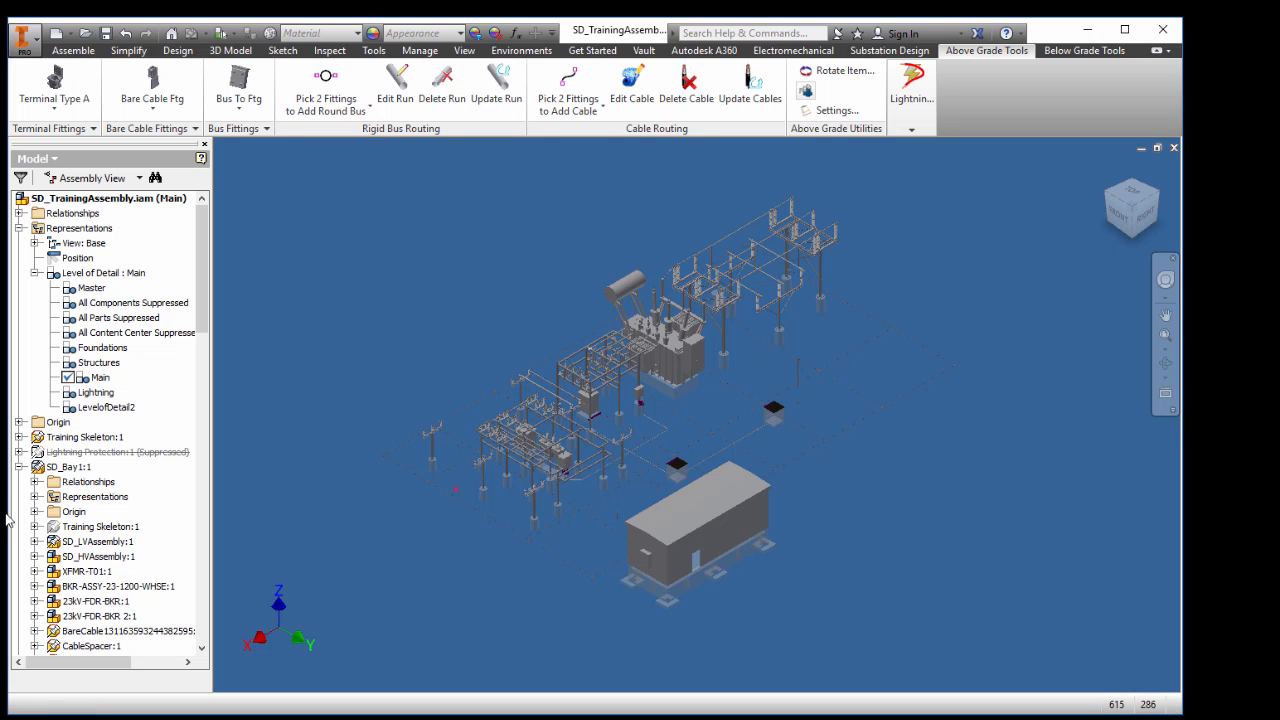
{"action": "left_click_drag", "start_coordinate": [261, 29], "coordinate": [389, 65]}
{"action": "left_click", "coordinate": [377, 106]}
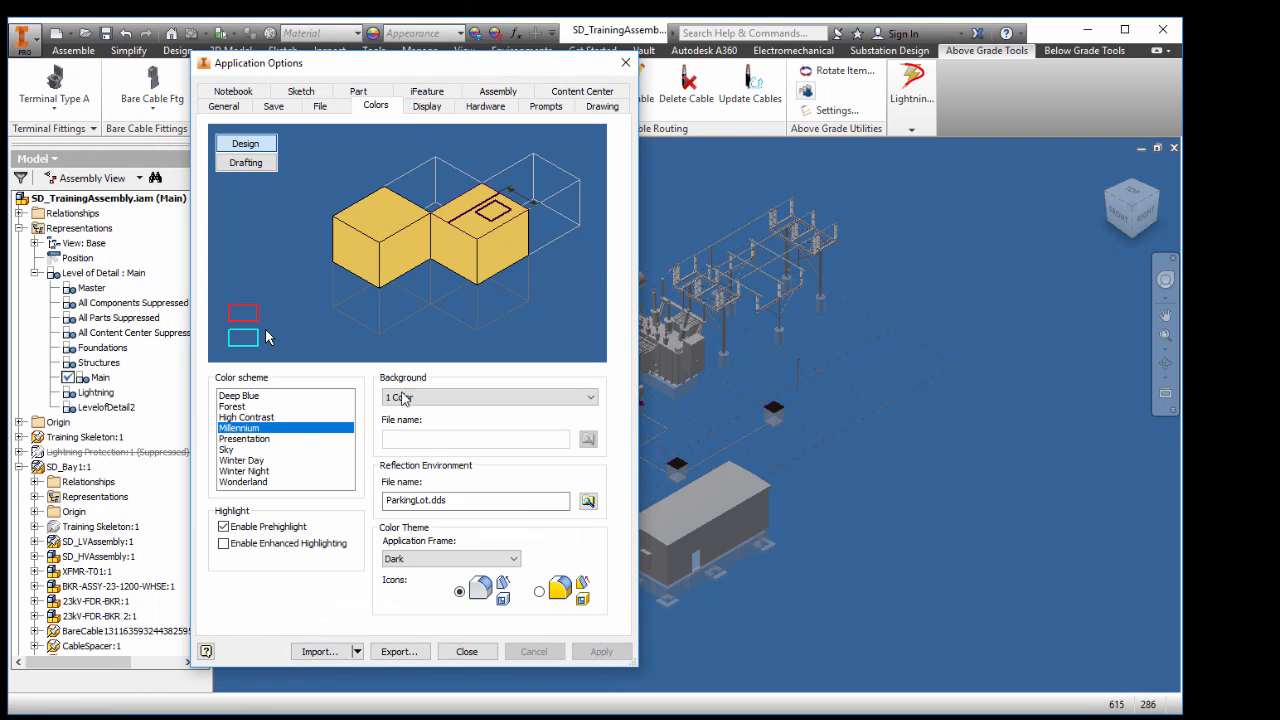
{"action": "left_click", "coordinate": [244, 440]}
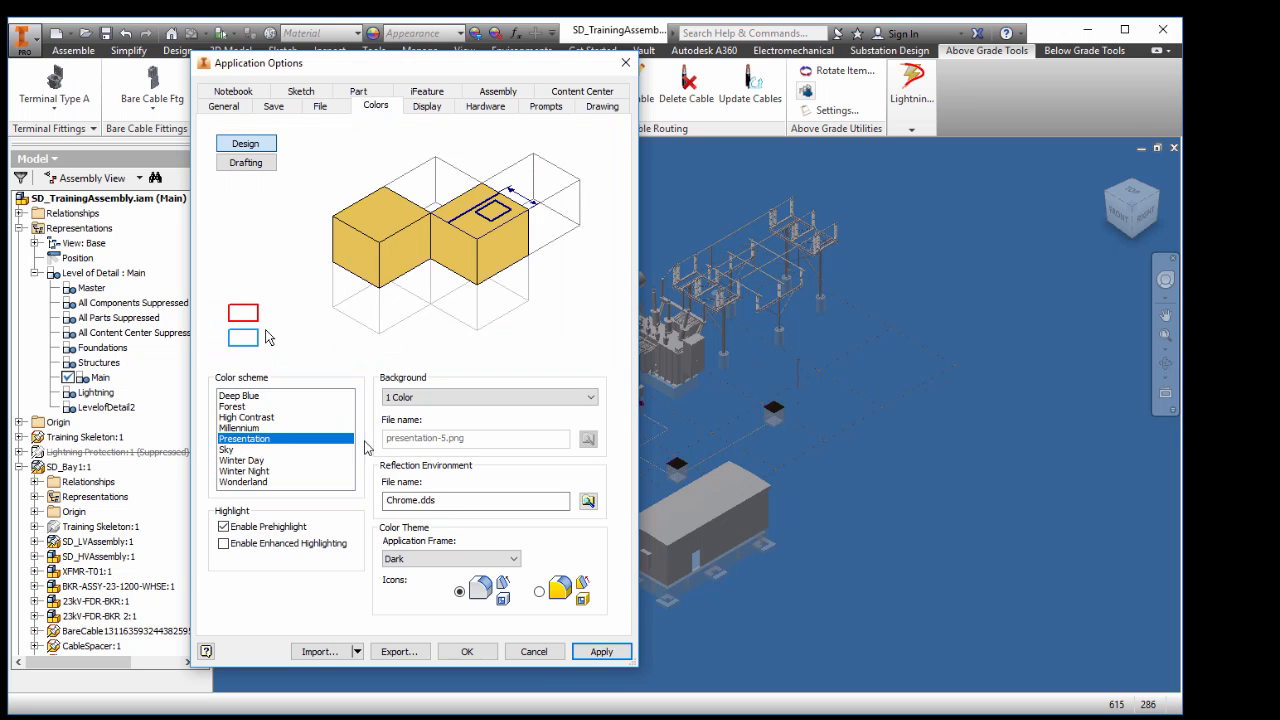
{"action": "left_click", "coordinate": [601, 651]}
{"action": "left_click", "coordinate": [467, 651]}
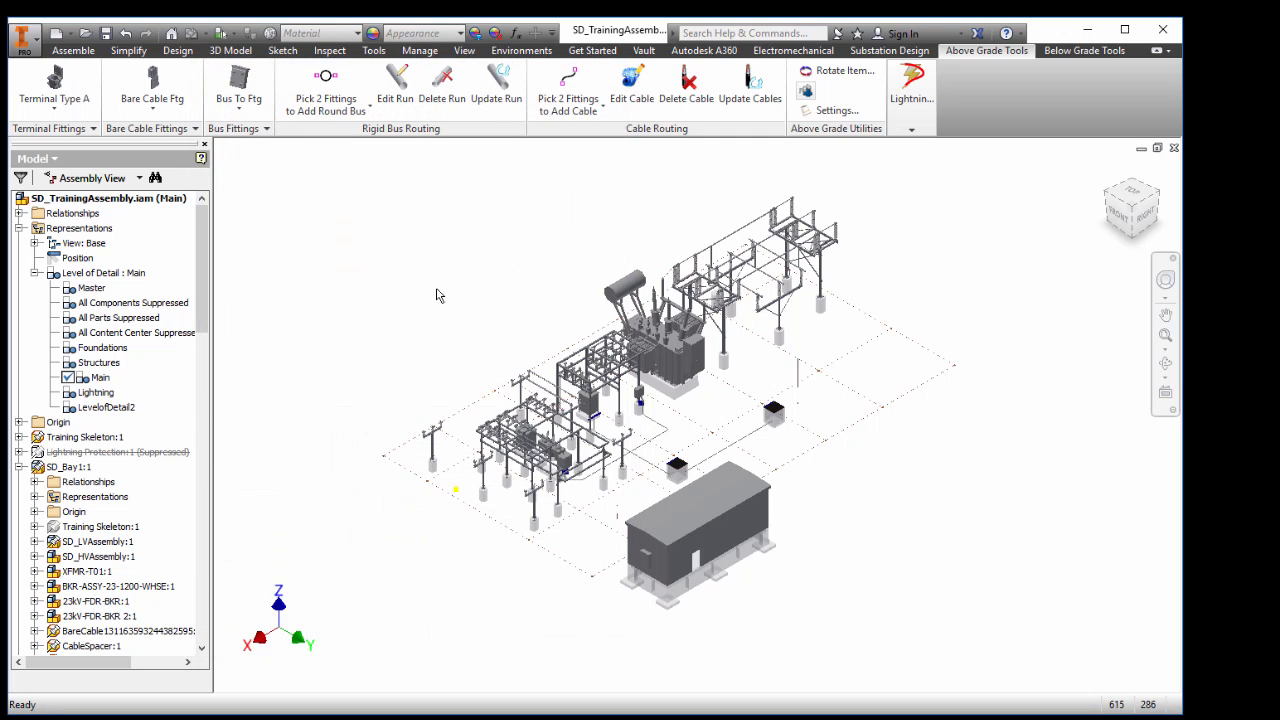
Close the training assembly and exit Inventor
{"action": "left_click", "coordinate": [1174, 149]}
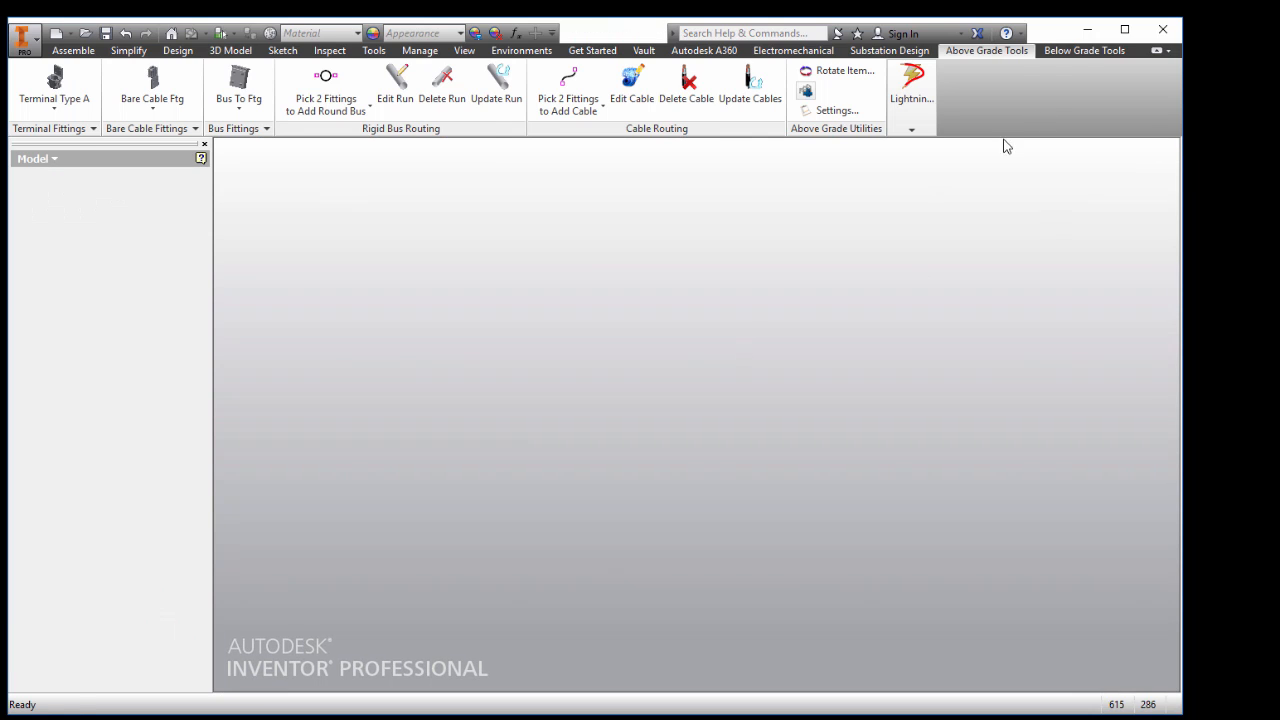
{"action": "left_click", "coordinate": [1163, 36]}
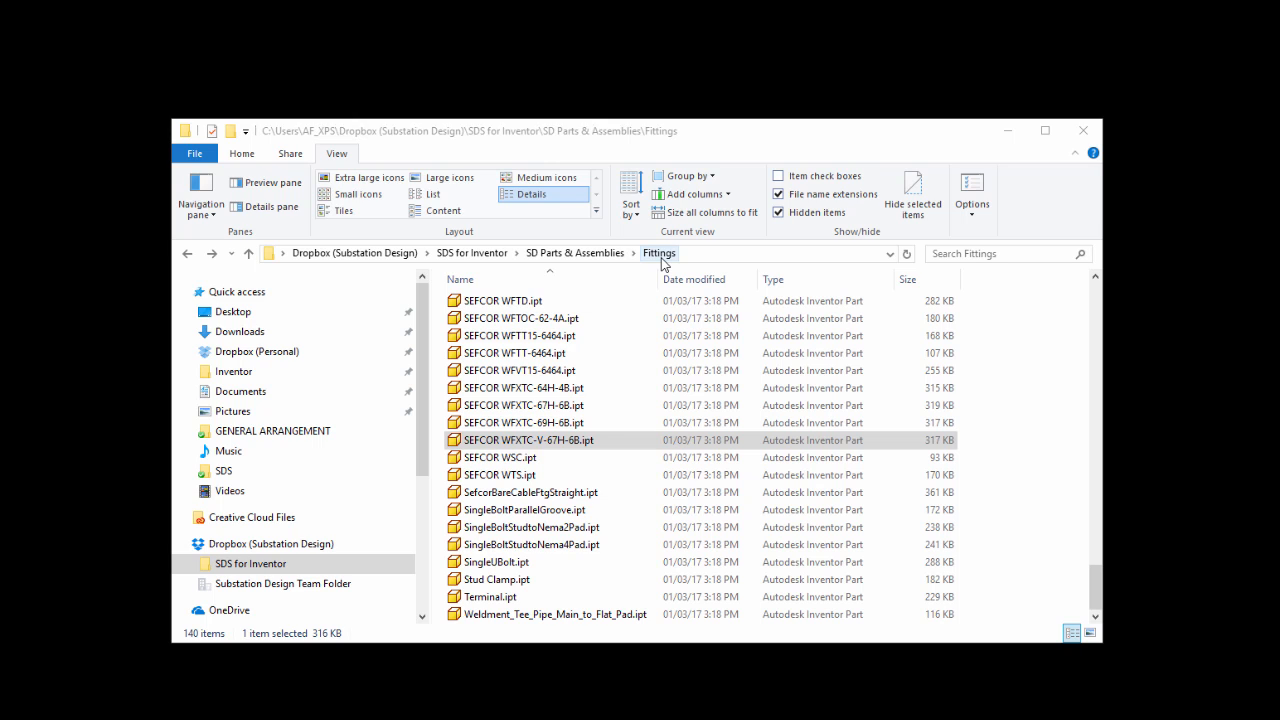
In File Explorer, clear the Company iProperty on all Inventor part files in the Fittings folder, including ! FittingEmprtyPart.ipt
{"action": "left_click", "coordinate": [515, 302]}
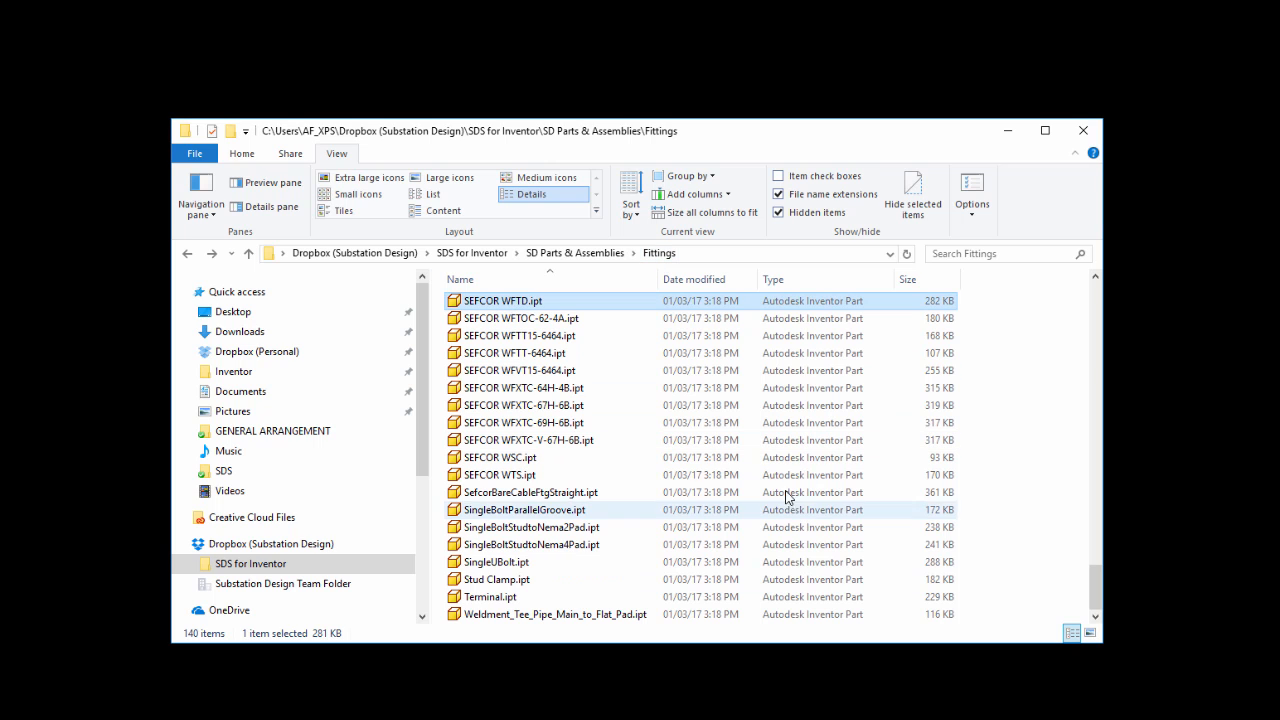
{"action": "left_click", "coordinate": [616, 457]}
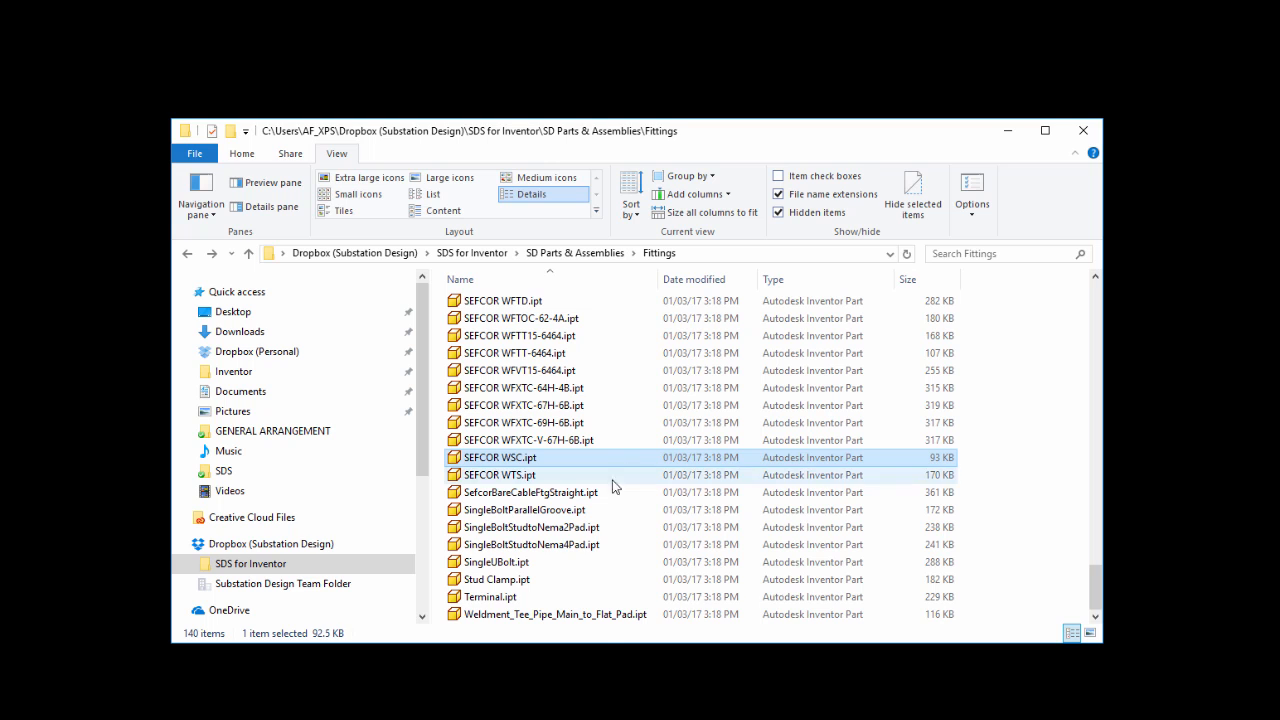
{"action": "left_click", "coordinate": [591, 614]}
{"action": "scroll", "coordinate": [600, 540], "scroll_direction": "up", "scroll_amount": 20}
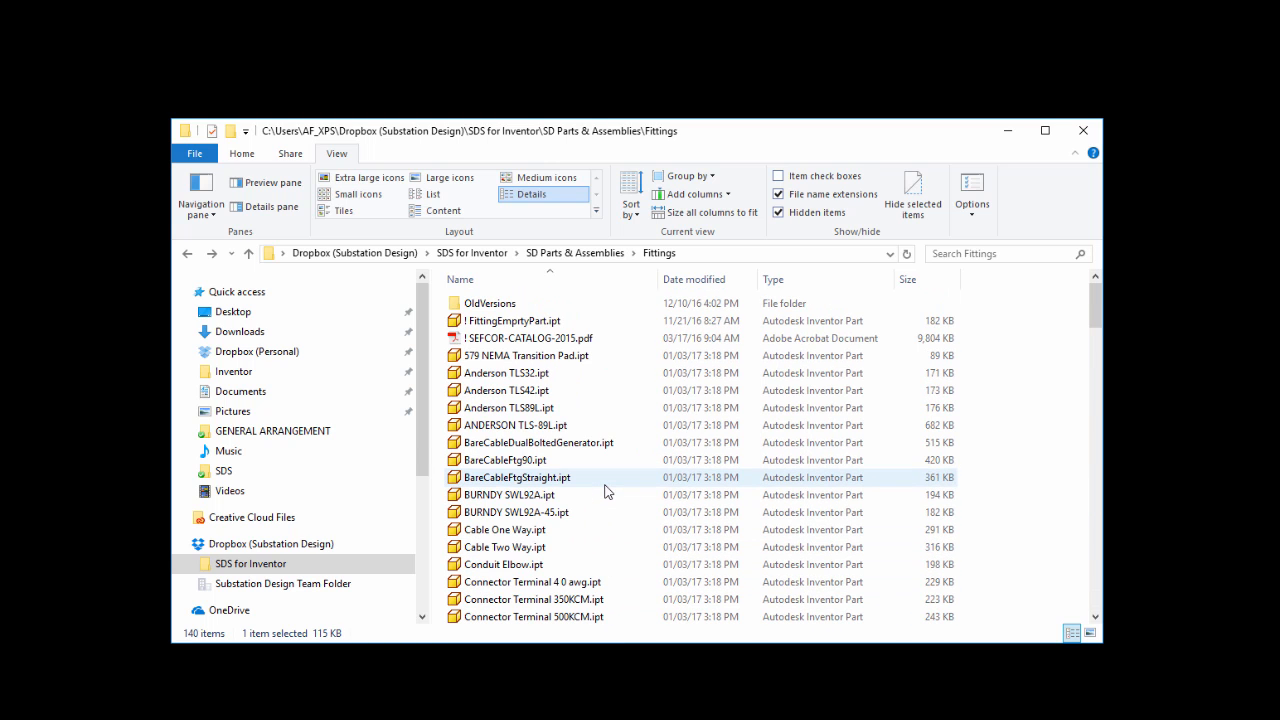
{"action": "left_click", "coordinate": [527, 356], "text": "shift"}
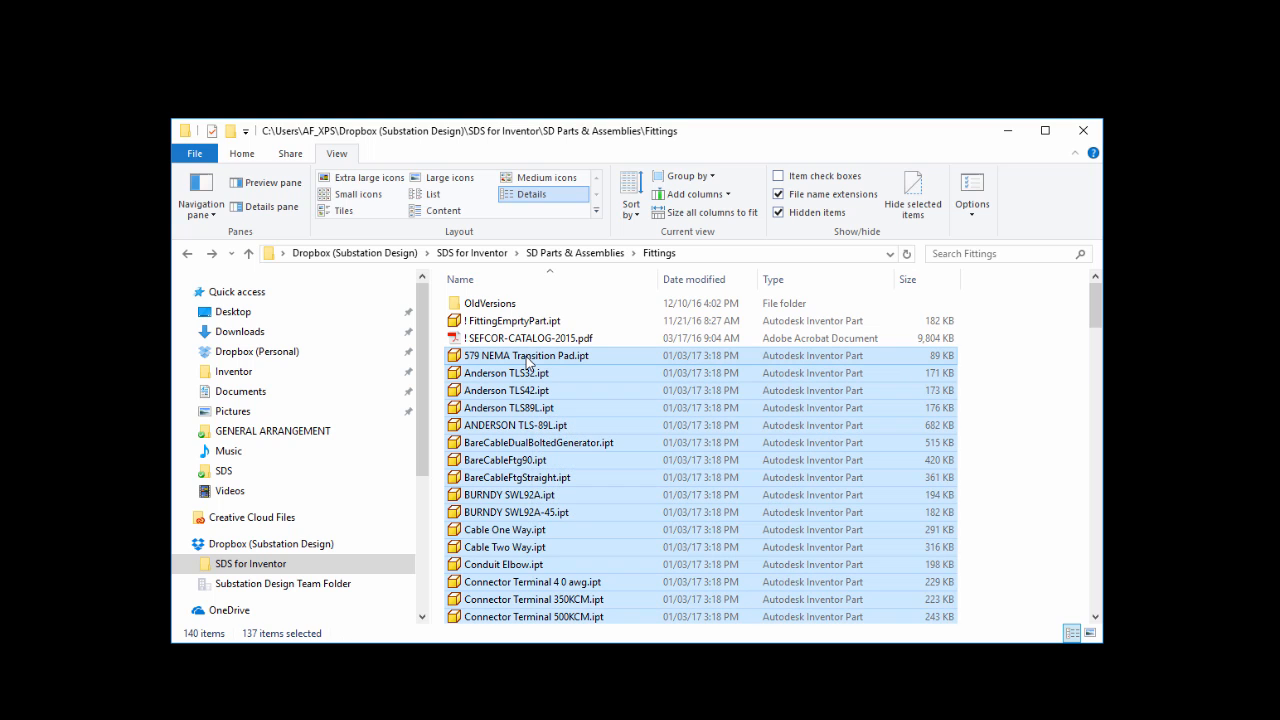
{"action": "left_click", "coordinate": [521, 322], "text": "ctrl"}
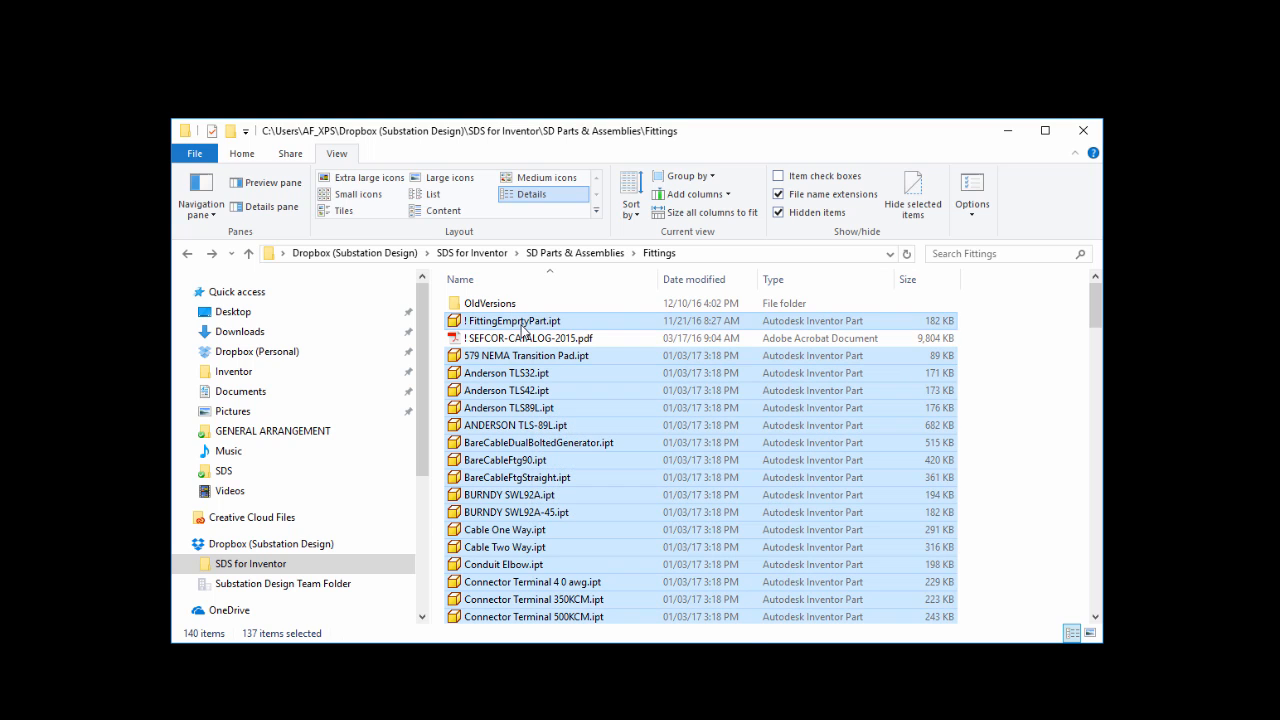
{"action": "right_click", "coordinate": [521, 325]}
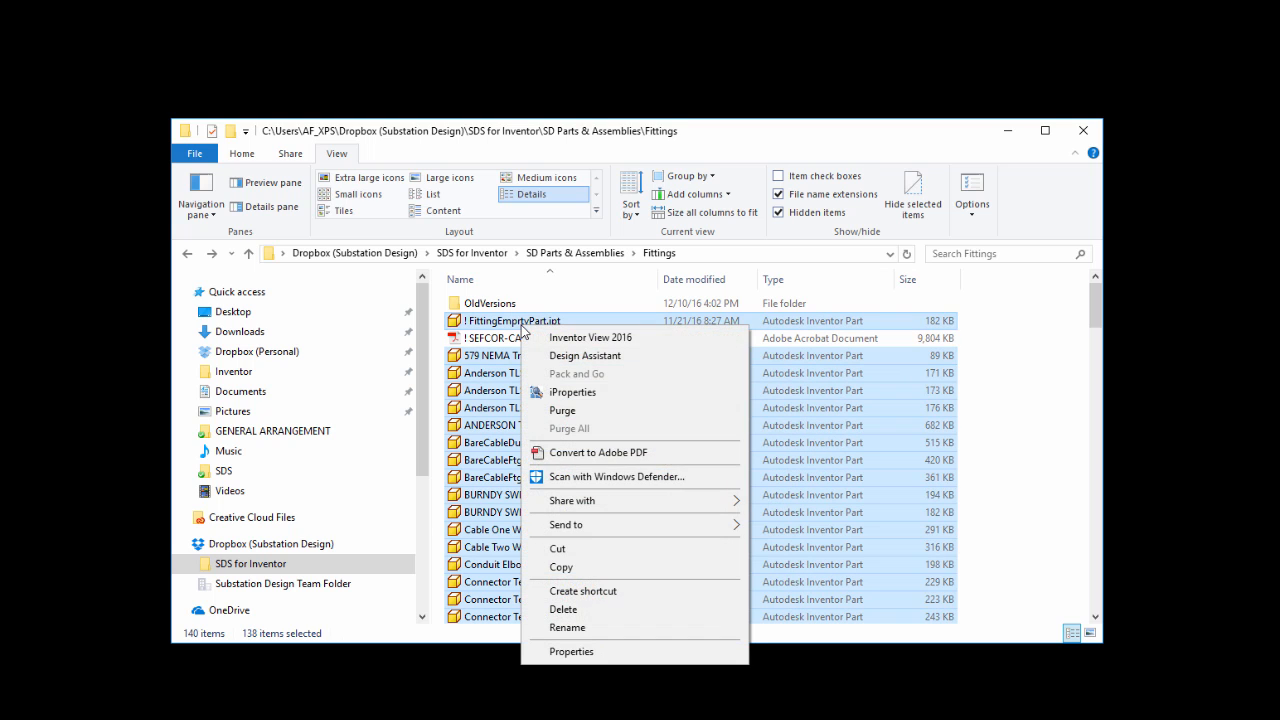
{"action": "left_click", "coordinate": [558, 393]}
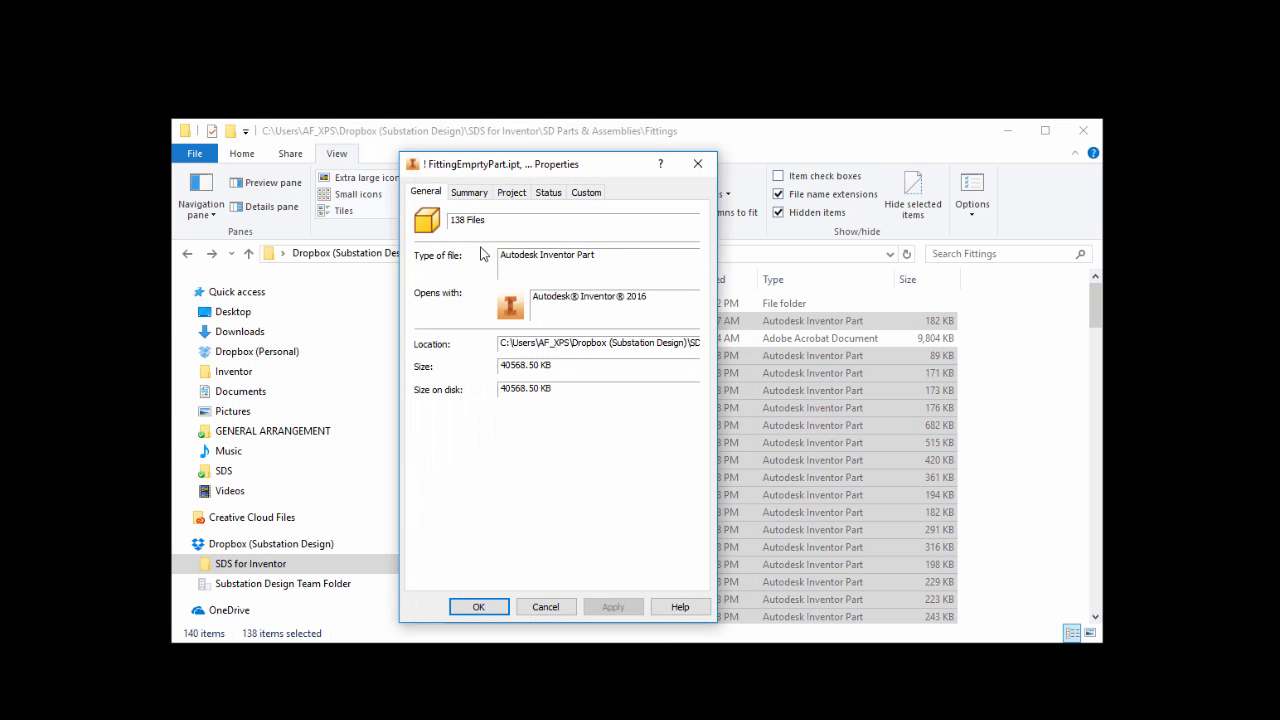
{"action": "left_click", "coordinate": [478, 200]}
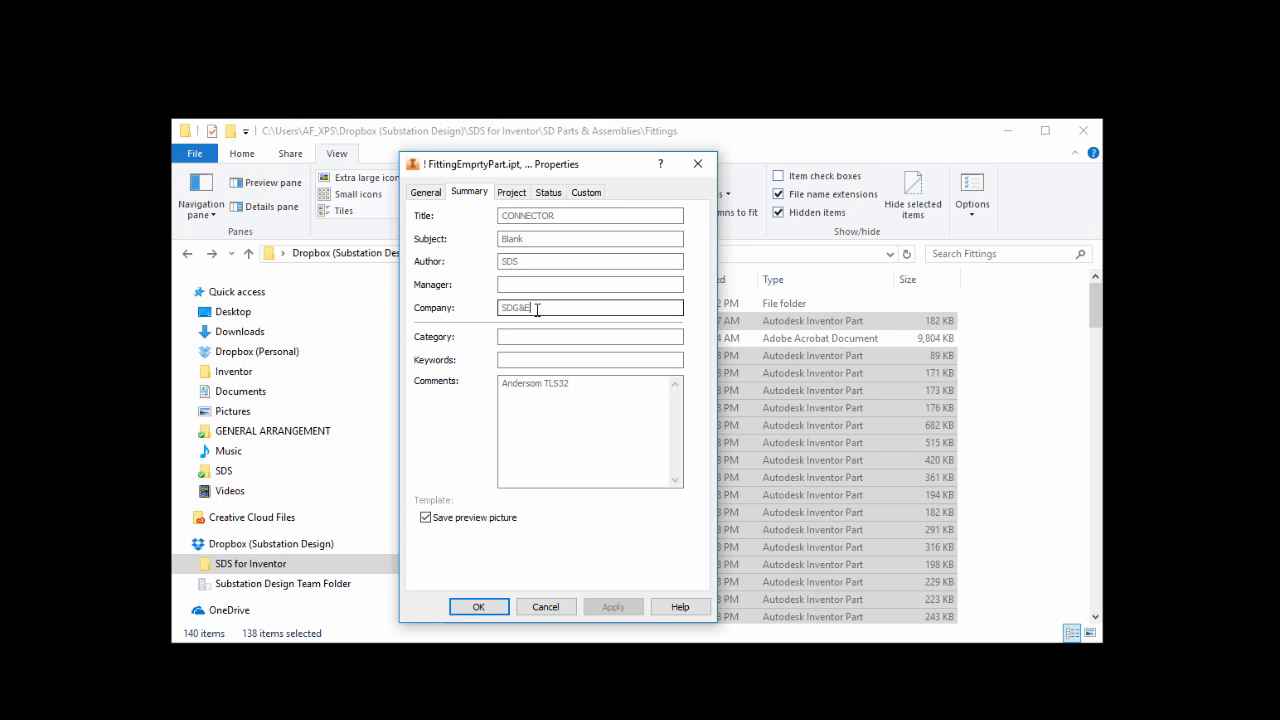
{"action": "left_click_drag", "start_coordinate": [531, 307], "coordinate": [469, 317]}
{"action": "key", "text": "Delete"}
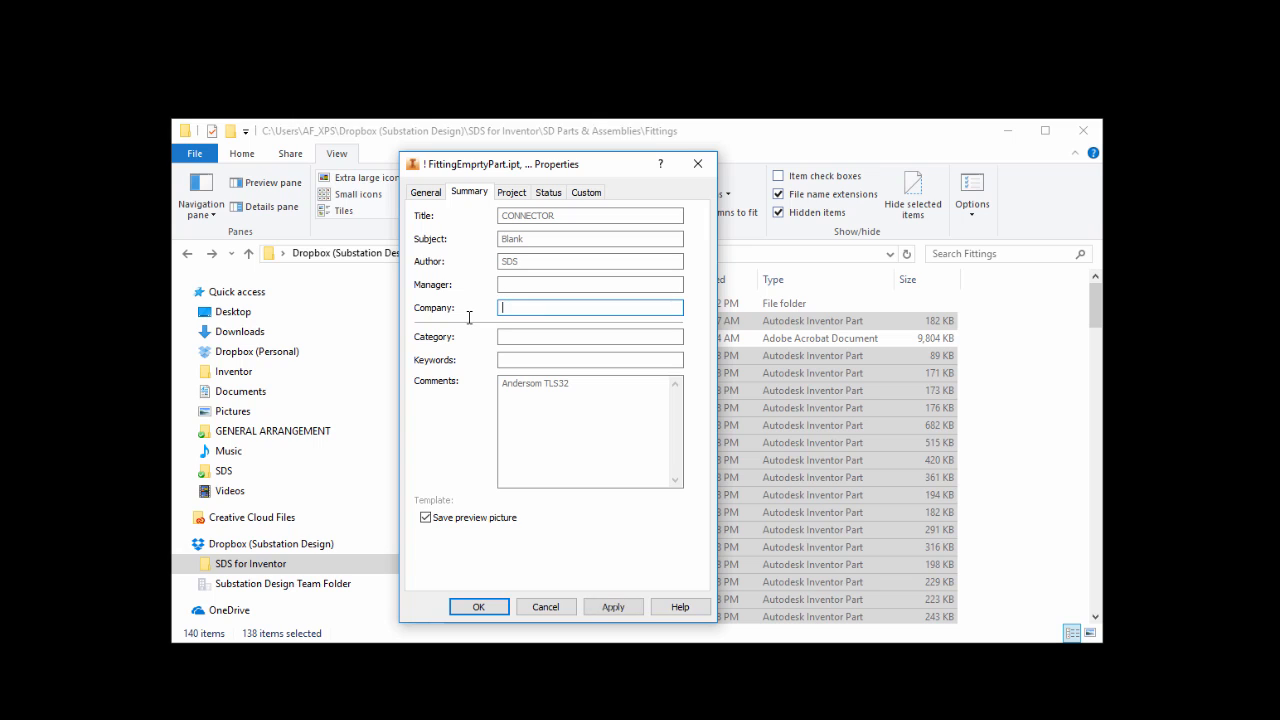
{"action": "left_click", "coordinate": [613, 607]}
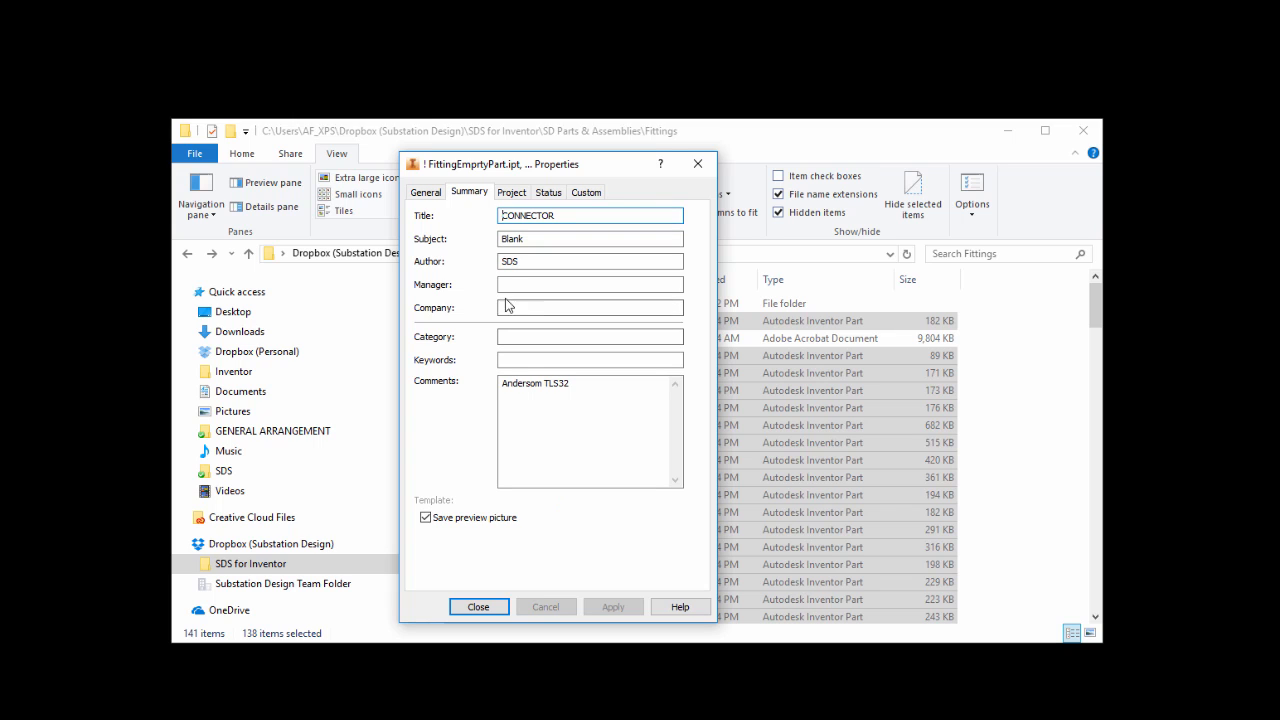
Review the project and custom iProperties of the selected fitting parts, including the Designer field, and close the properties
{"action": "left_click", "coordinate": [513, 193]}
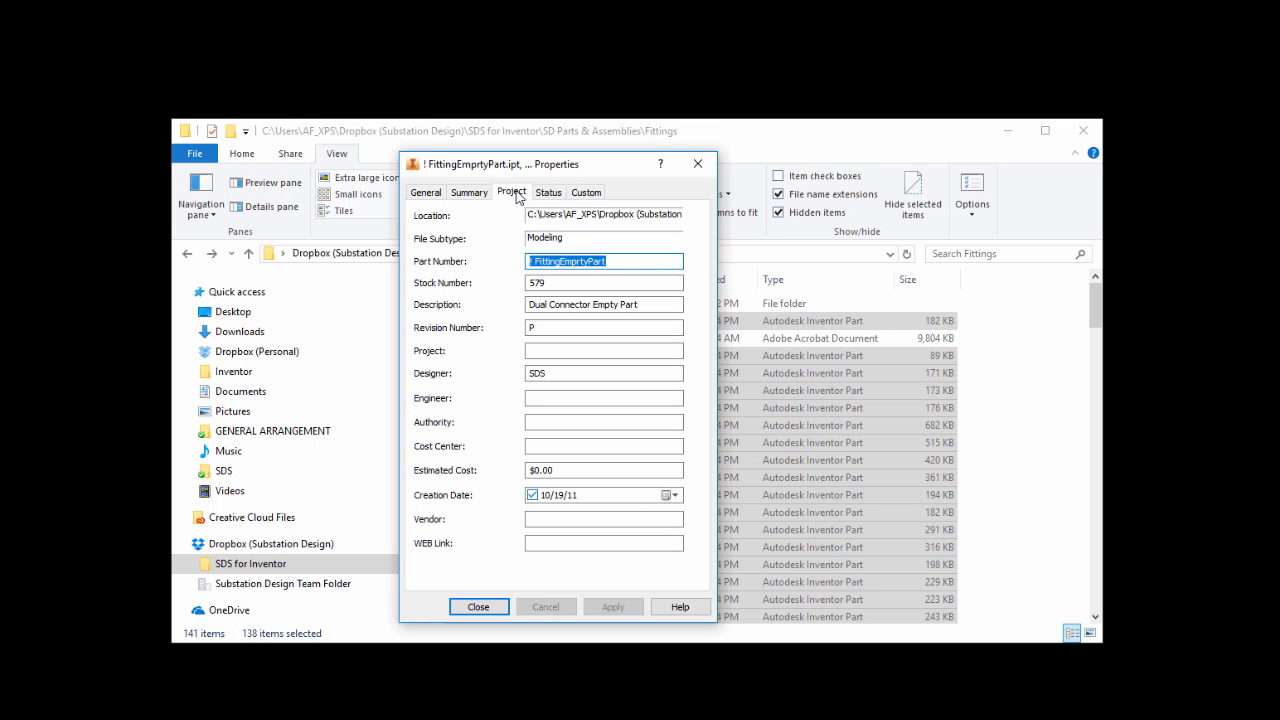
{"action": "left_click", "coordinate": [560, 373]}
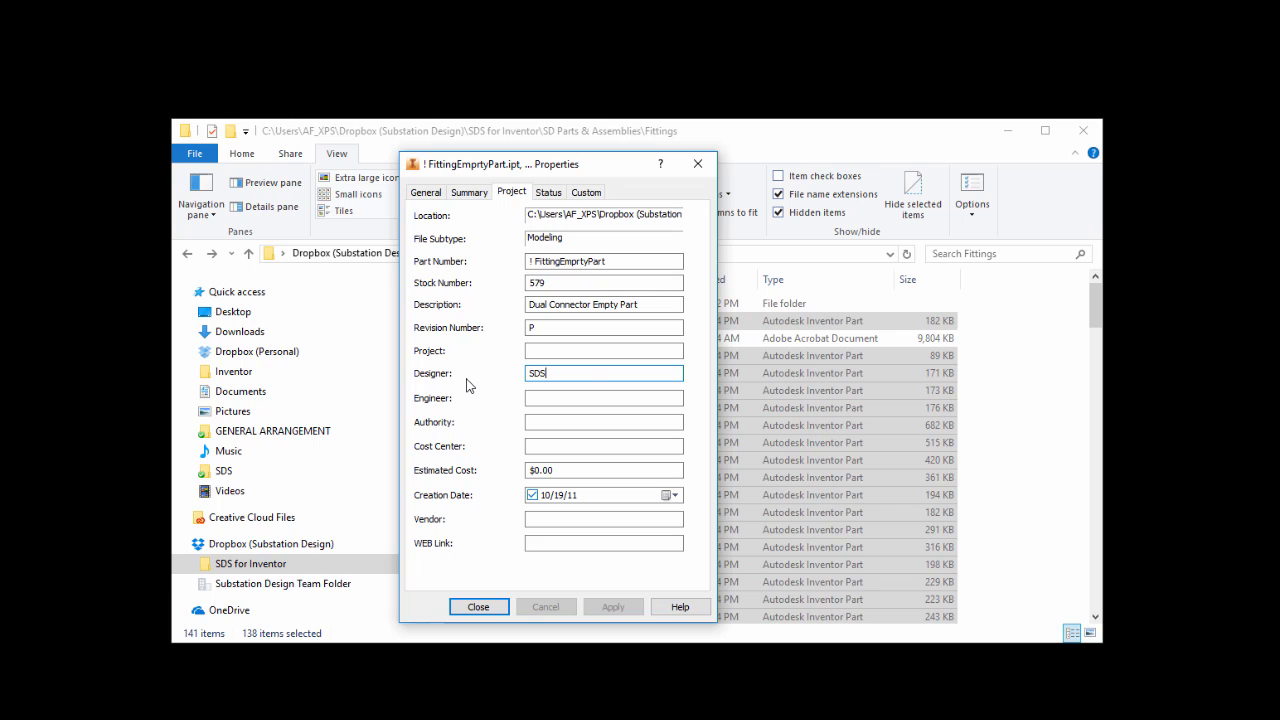
{"action": "left_click", "coordinate": [580, 195]}
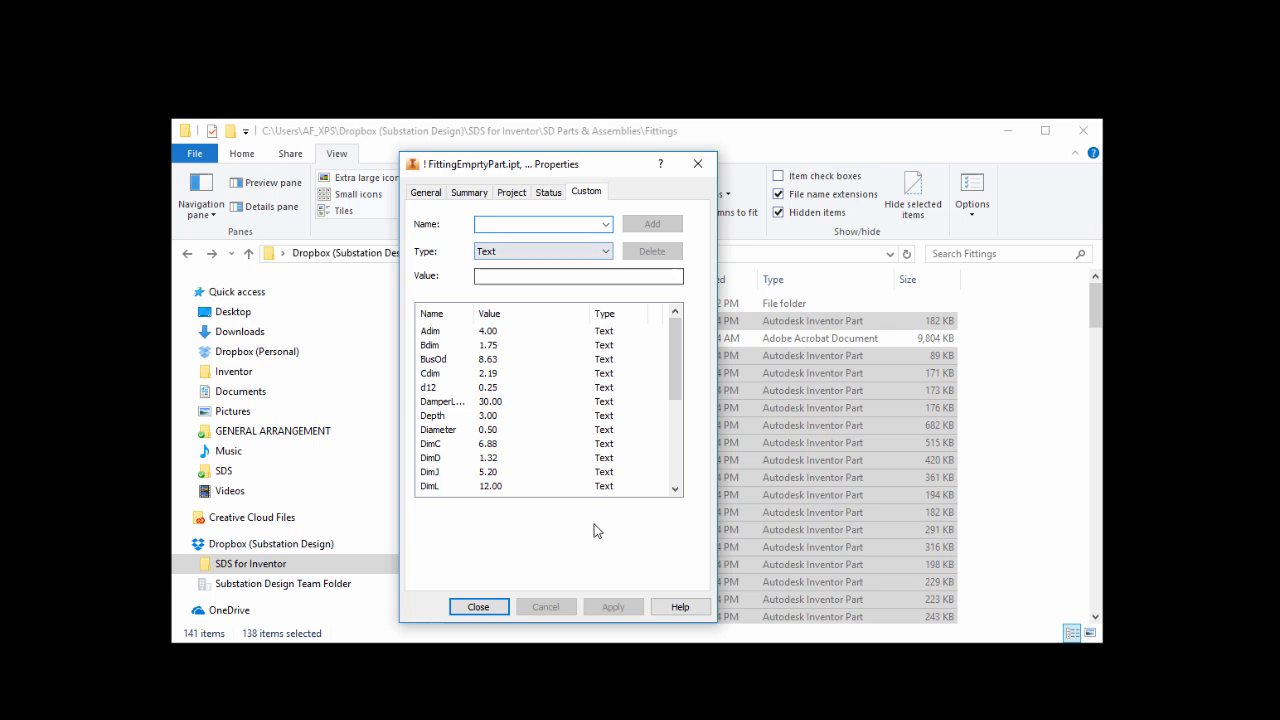
{"action": "left_click", "coordinate": [480, 607]}
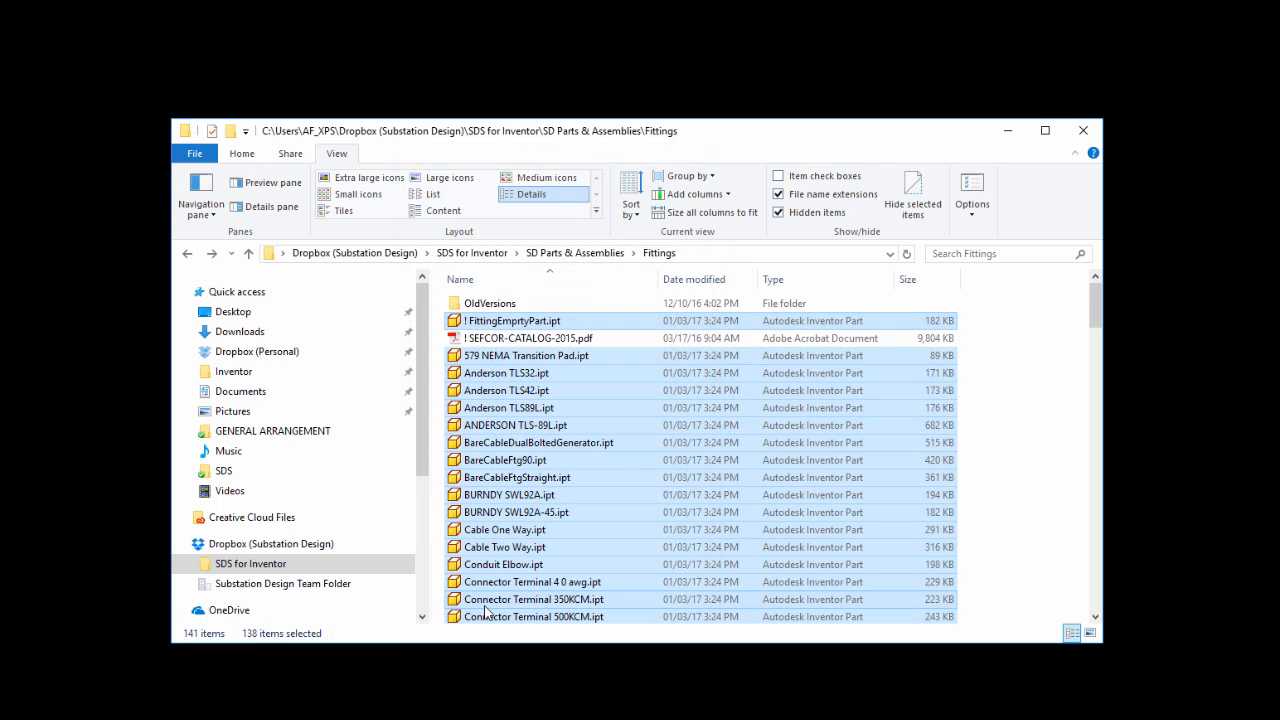
{"action": "left_click", "coordinate": [563, 360]}
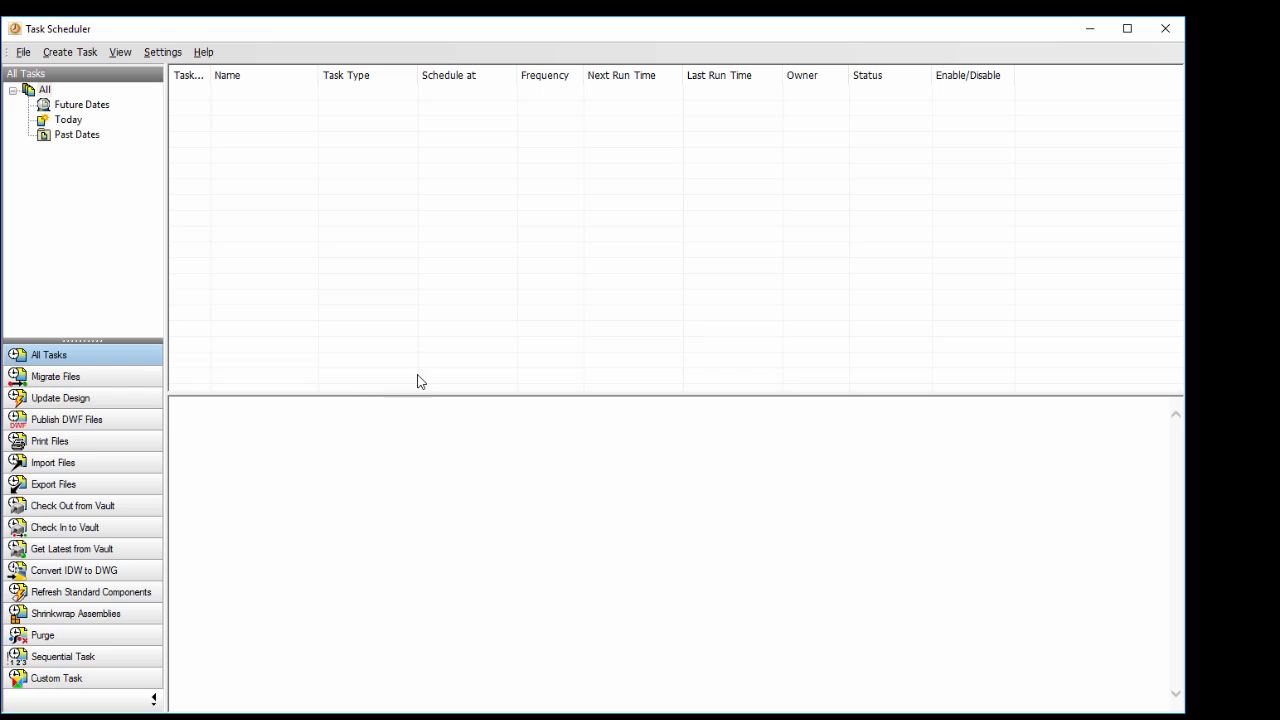
Start a new Update Design task in Task Scheduler
{"action": "left_click", "coordinate": [86, 55]}
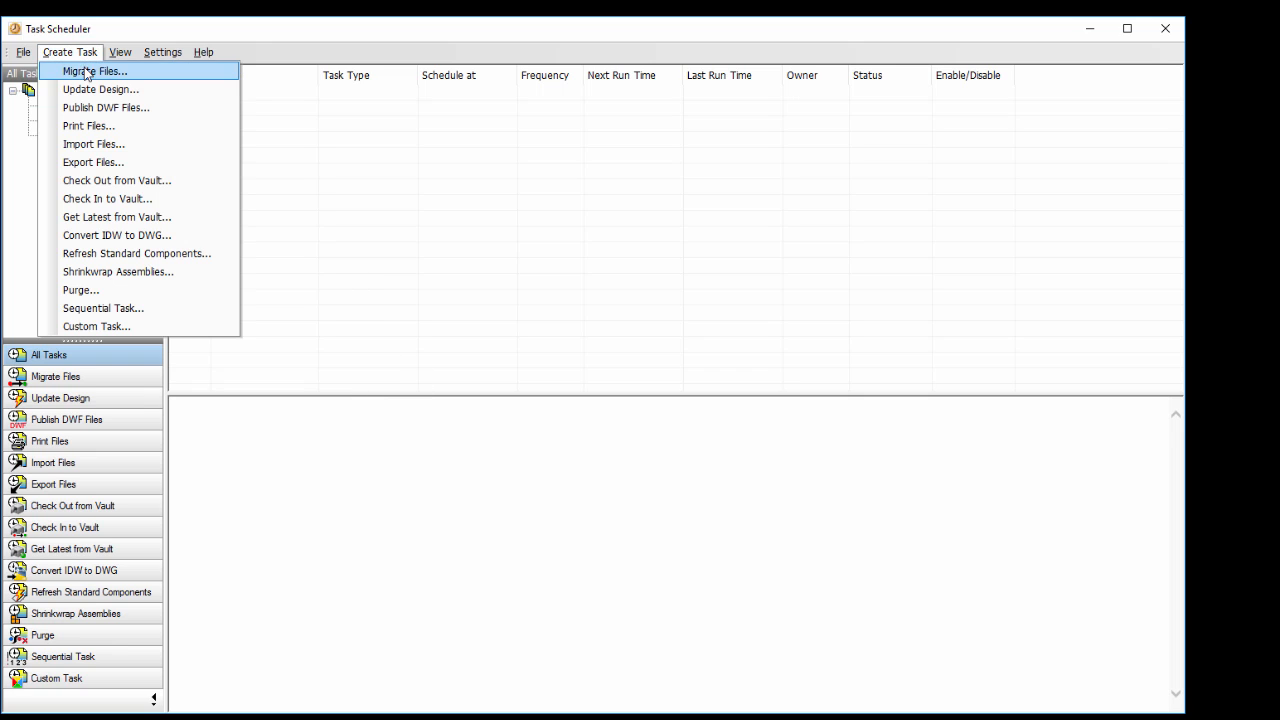
{"action": "left_click", "coordinate": [92, 90]}
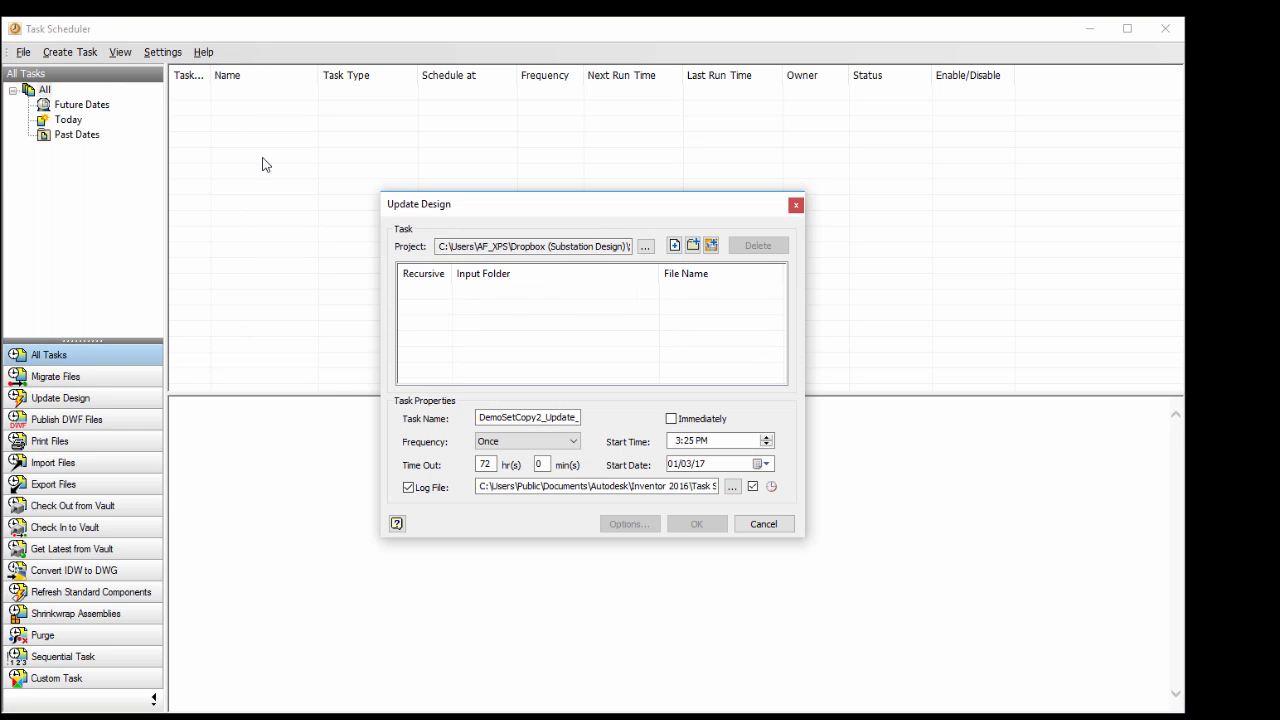
{"action": "left_click", "coordinate": [693, 245]}
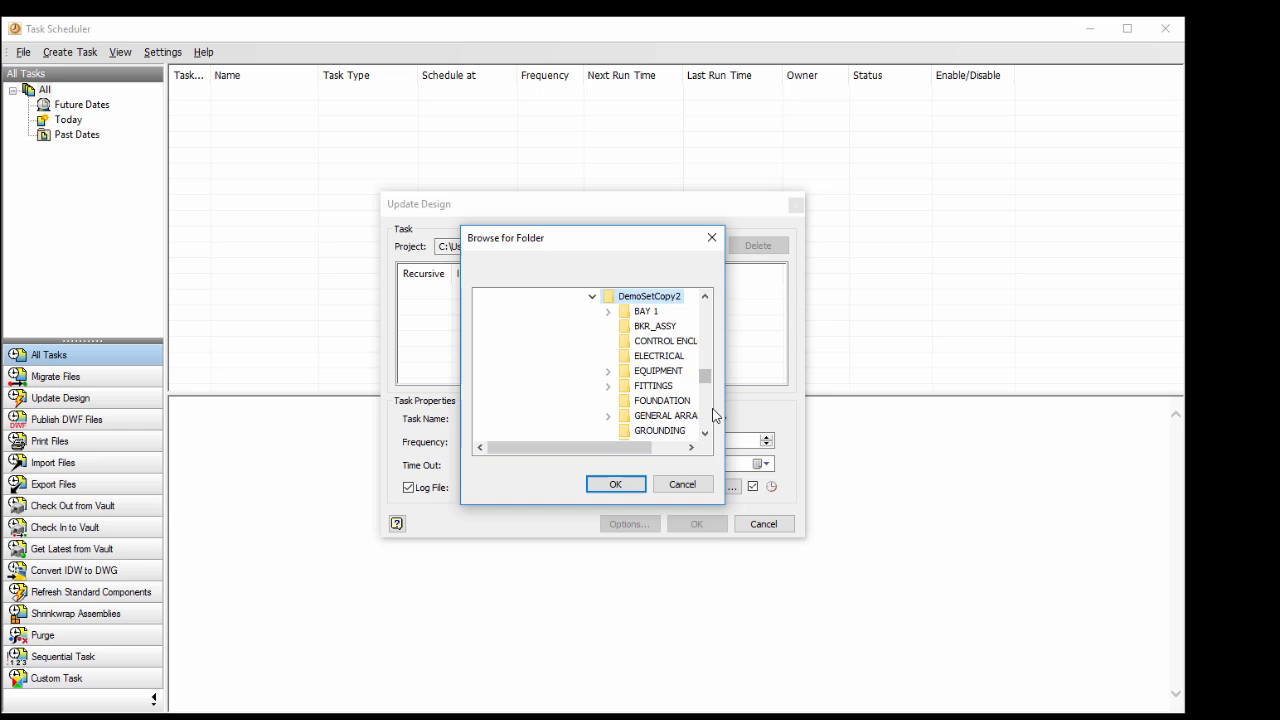
{"action": "left_click", "coordinate": [690, 485]}
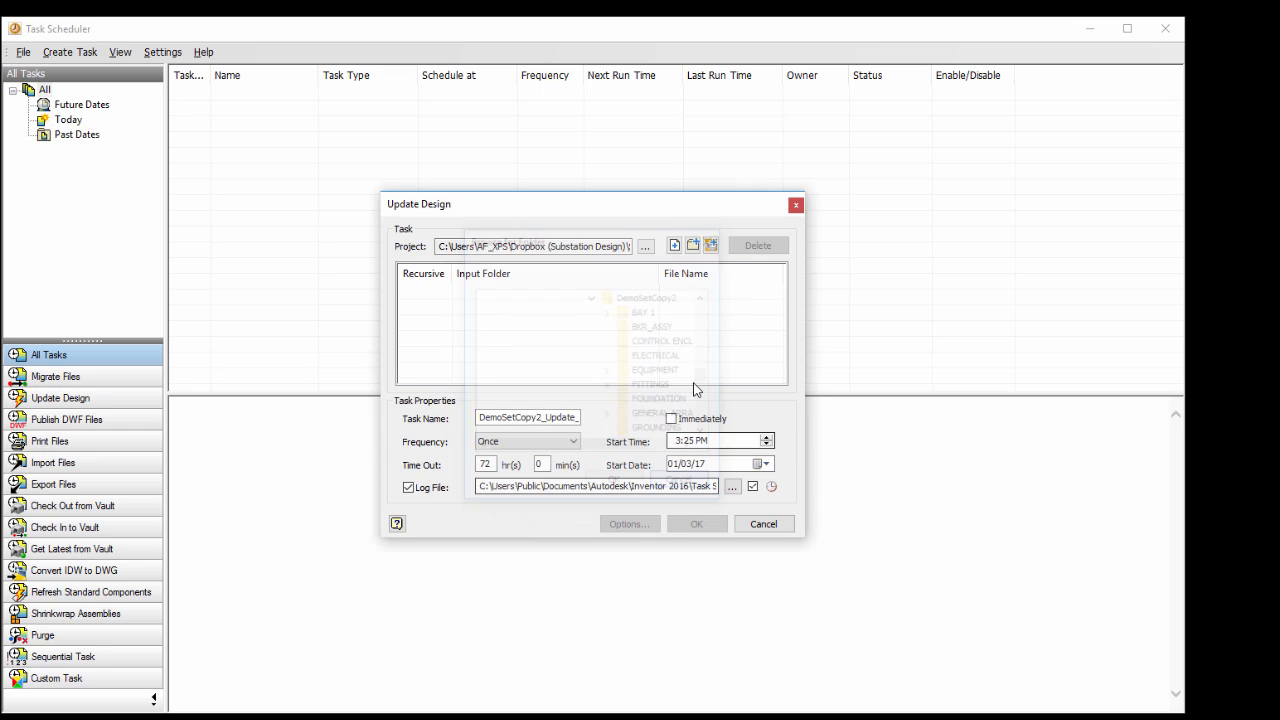
Add the Fittings folder under Dropbox (Substation Design)\SDS for Inventor\SD Parts & Assemblies as the task's input folder
{"action": "left_click", "coordinate": [693, 246]}
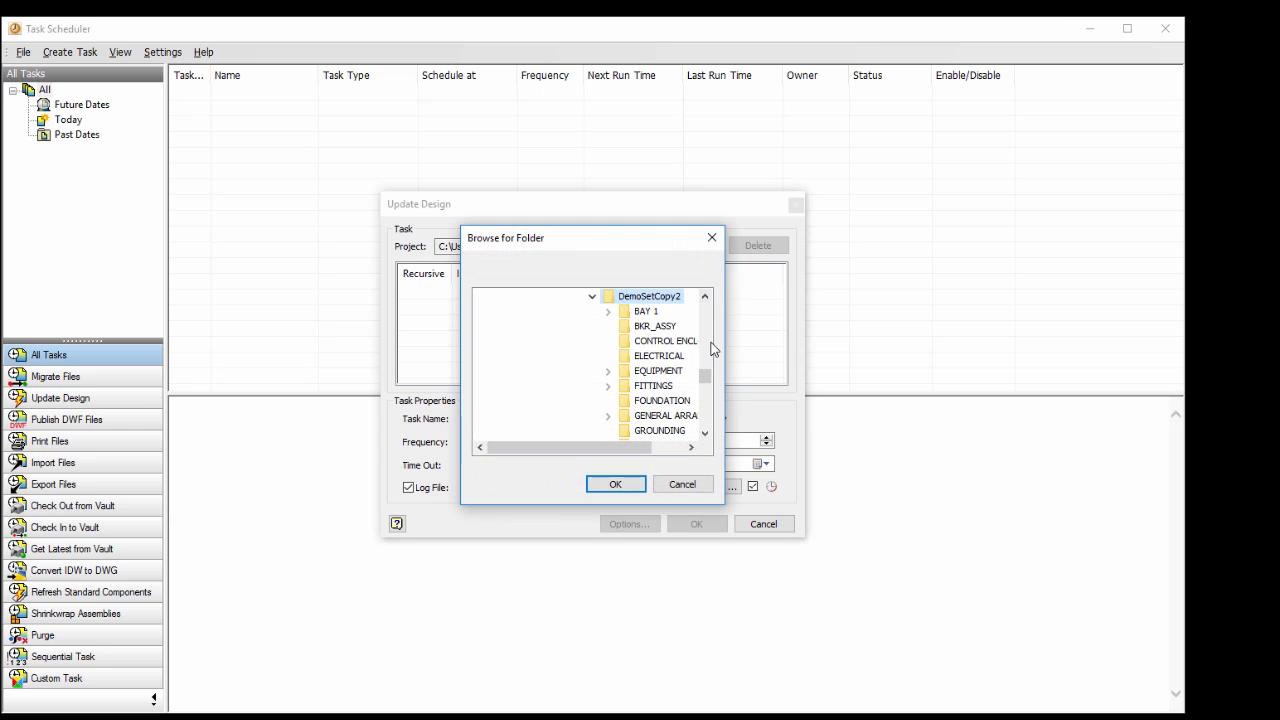
{"action": "left_click_drag", "start_coordinate": [705, 376], "coordinate": [707, 320]}
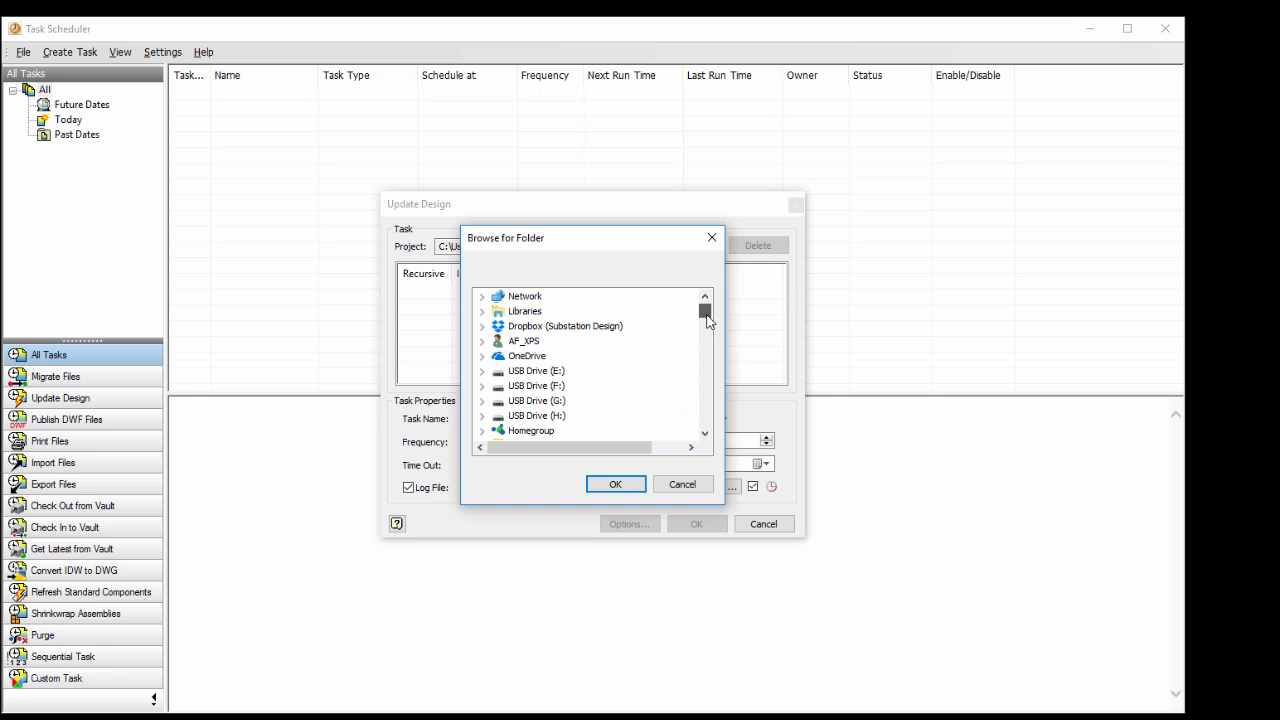
{"action": "left_click", "coordinate": [612, 326]}
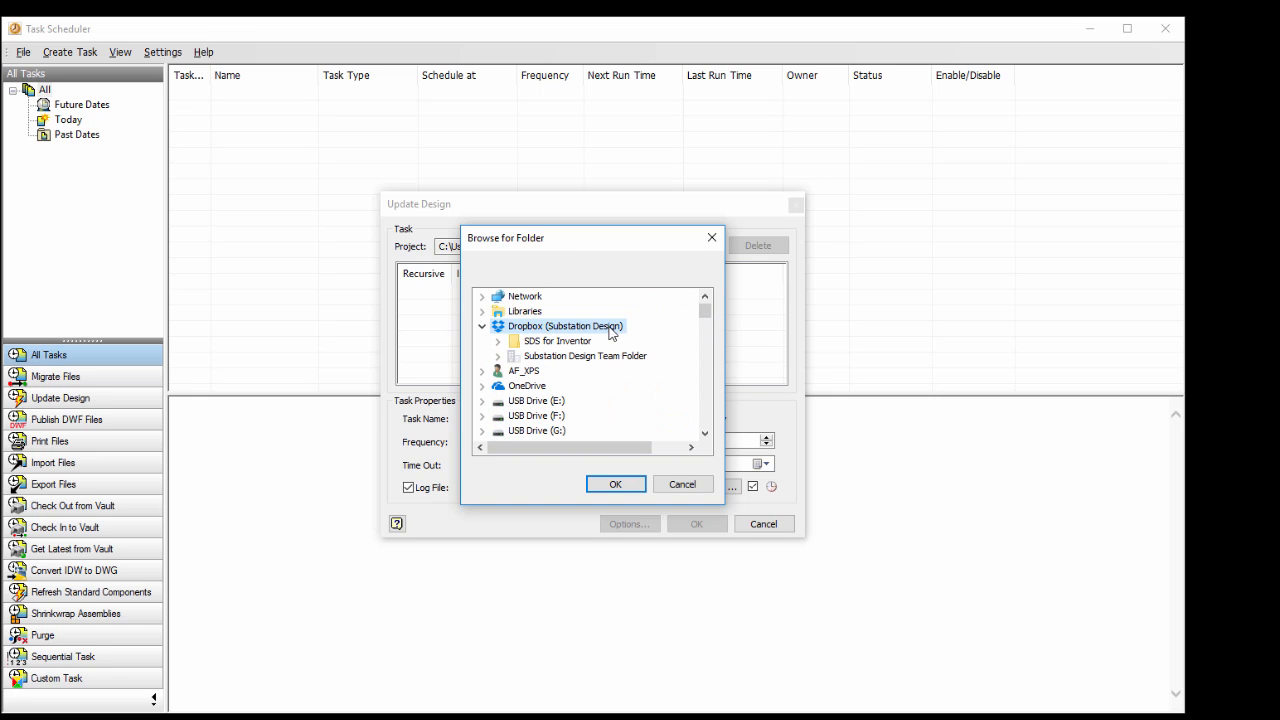
{"action": "double_click", "coordinate": [578, 341]}
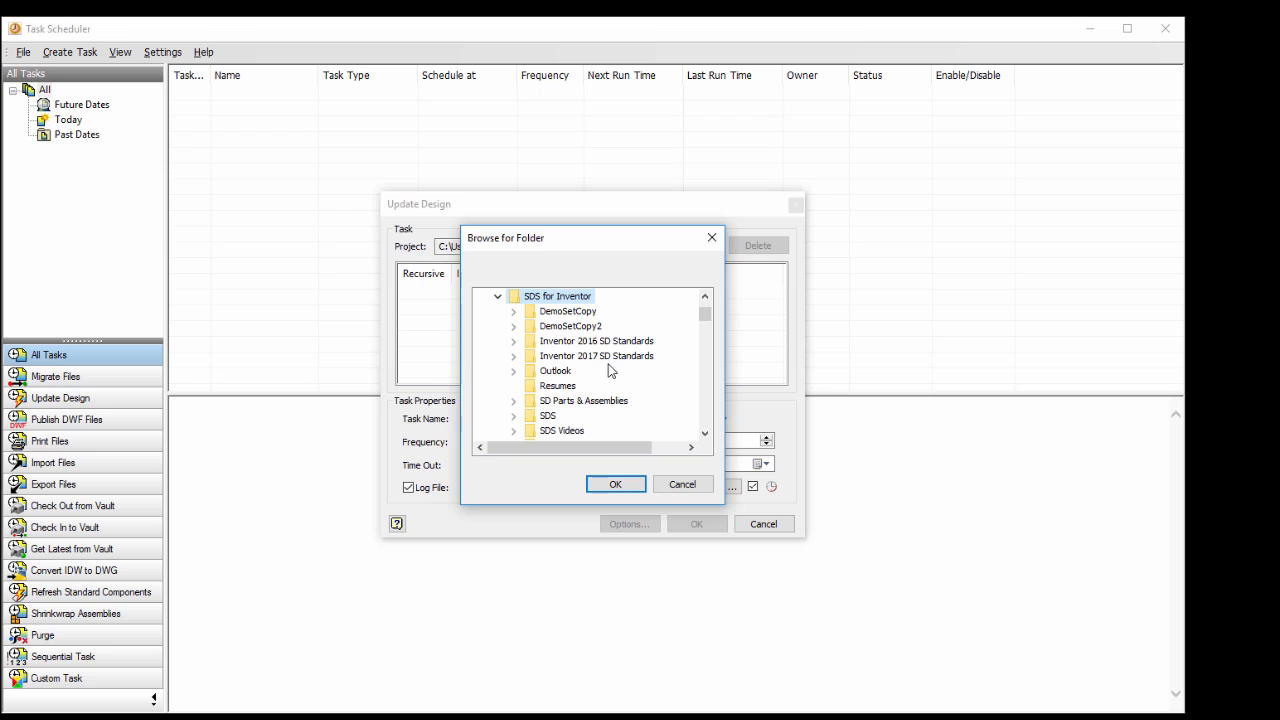
{"action": "double_click", "coordinate": [597, 343]}
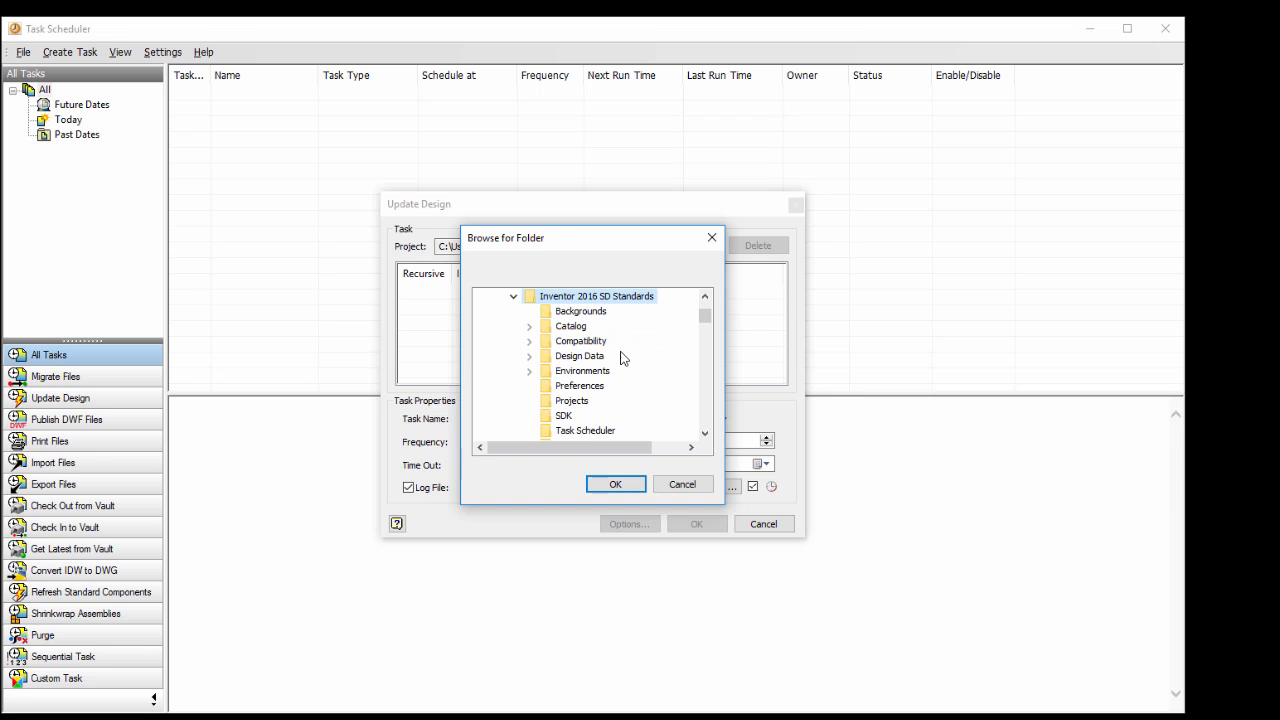
{"action": "left_click", "coordinate": [518, 298]}
{"action": "double_click", "coordinate": [569, 358]}
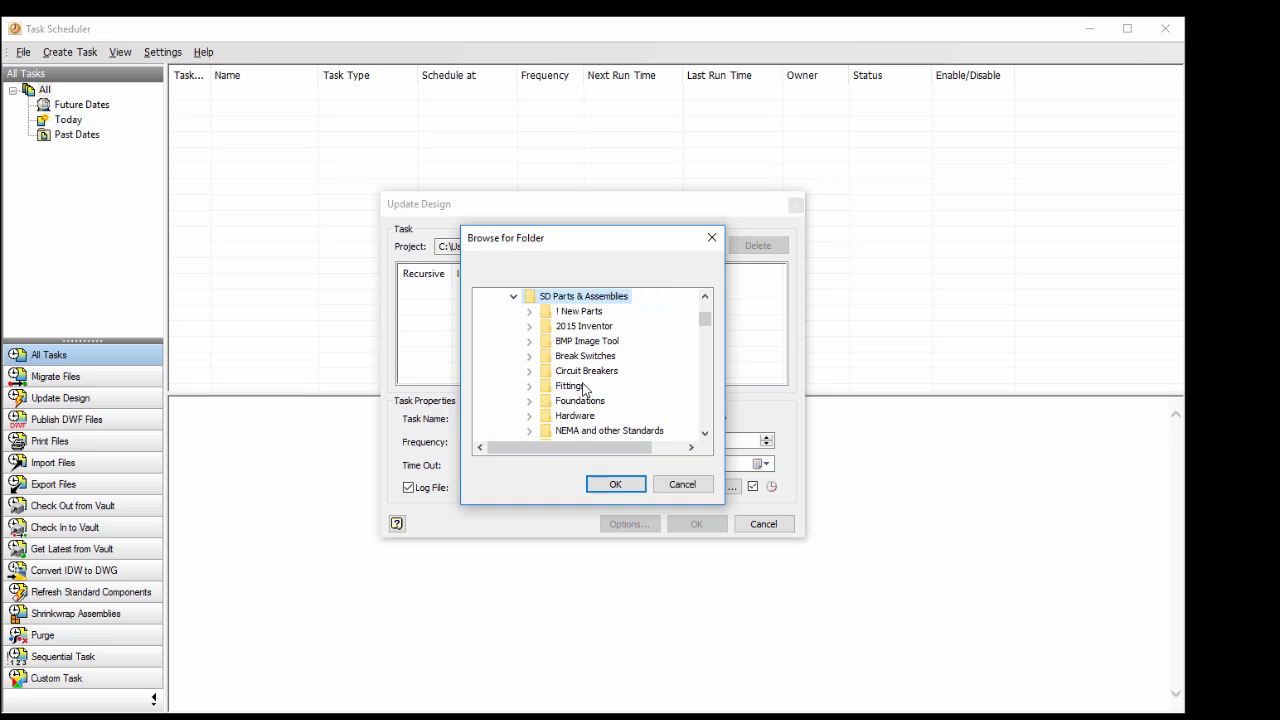
{"action": "double_click", "coordinate": [576, 387]}
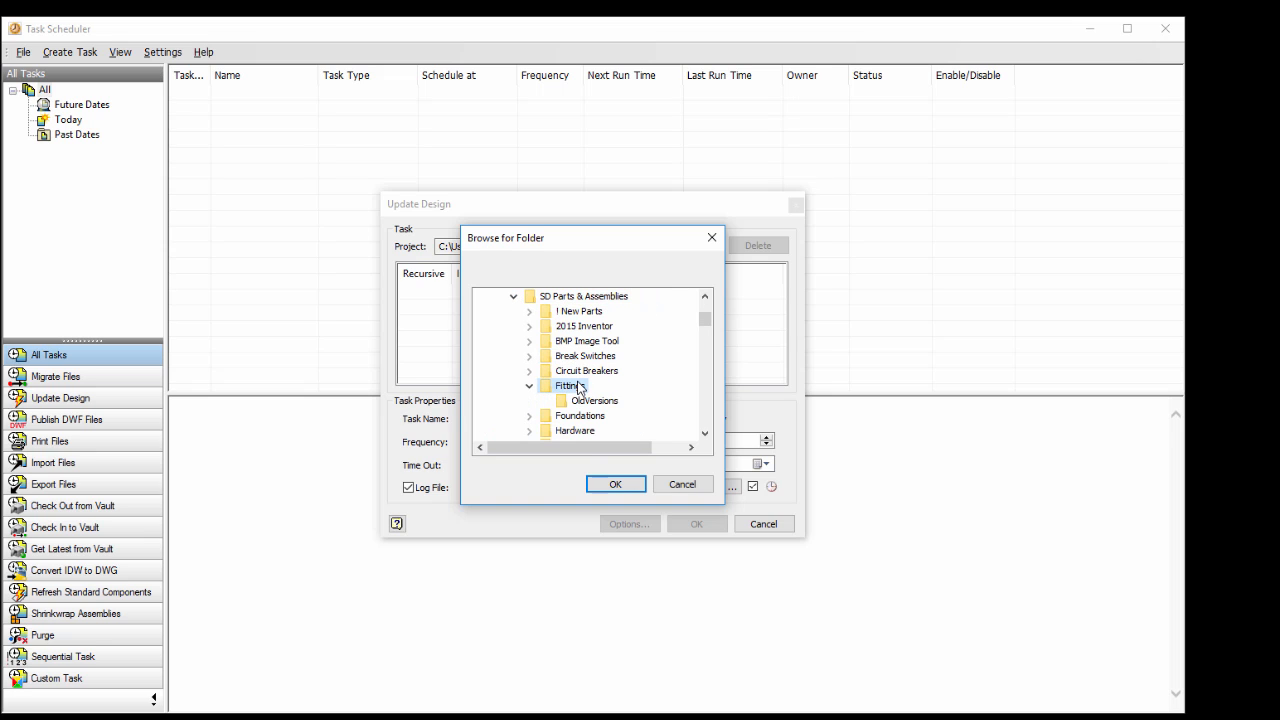
{"action": "left_click", "coordinate": [615, 485]}
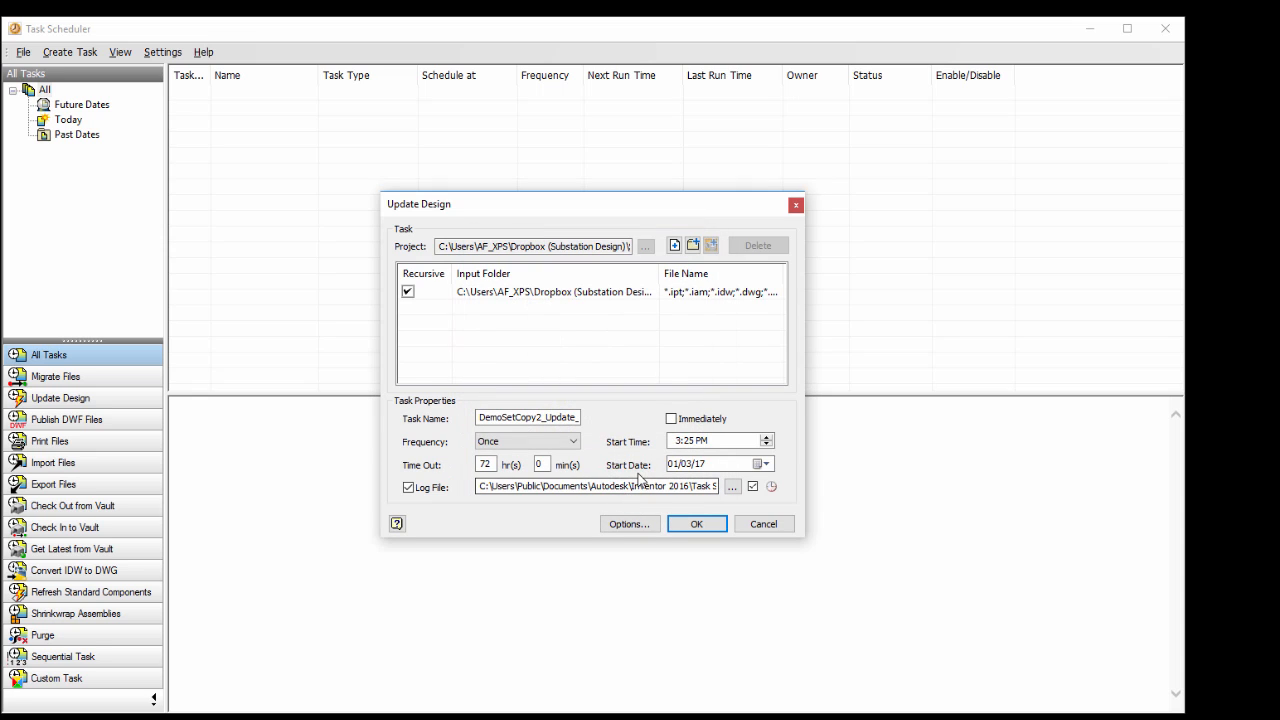
Run the task immediately with Total Rebuild and Compact Model History enabled and Skip files with unresolved references disabled
{"action": "left_click", "coordinate": [672, 420]}
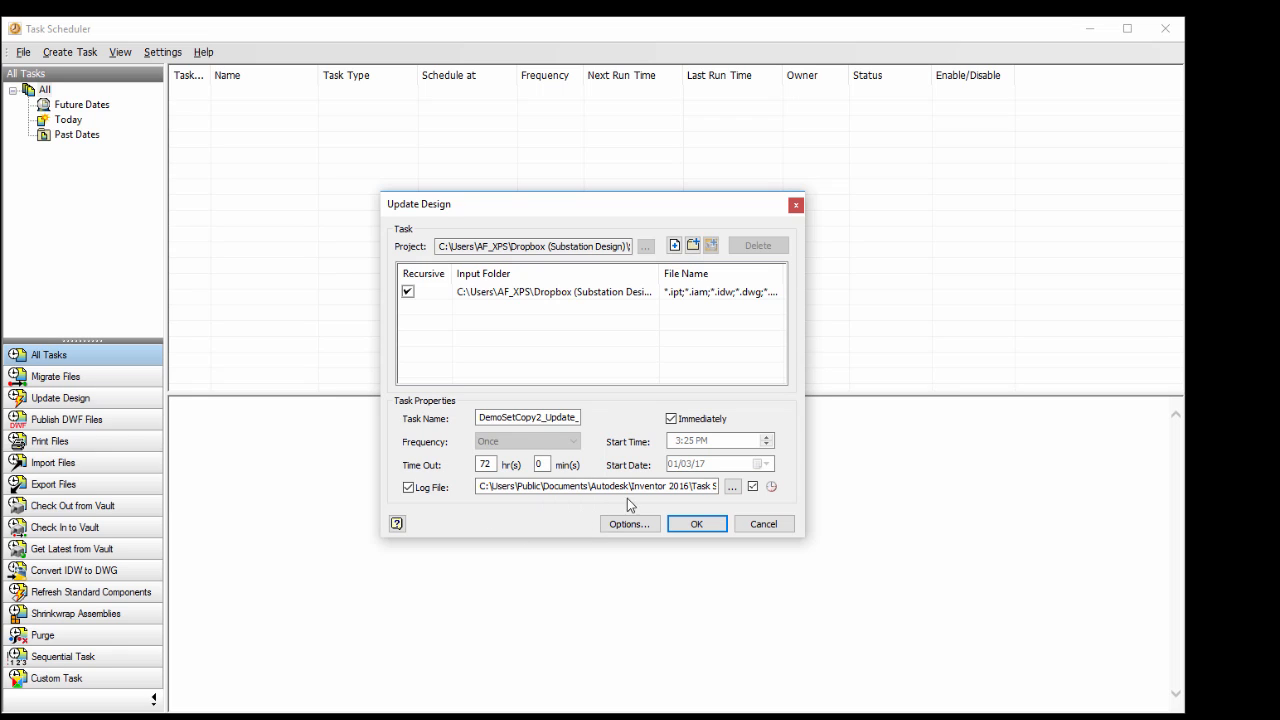
{"action": "left_click", "coordinate": [714, 486]}
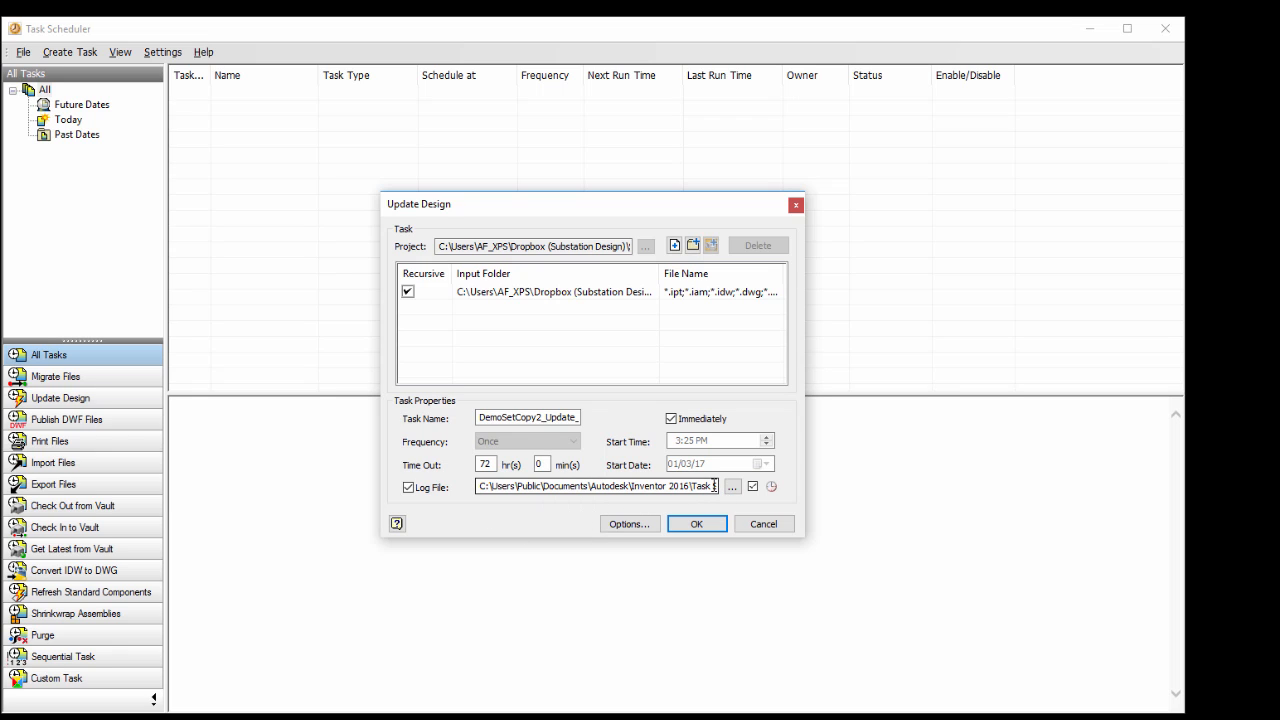
{"action": "left_click", "coordinate": [625, 525]}
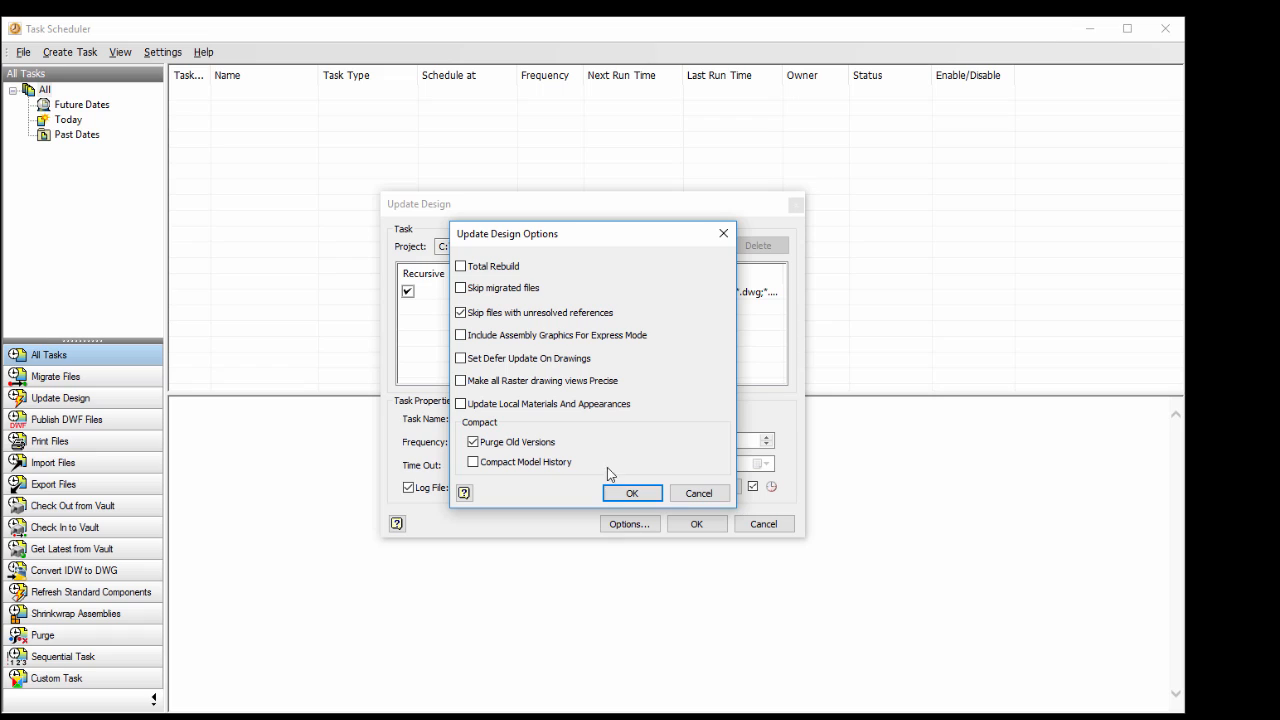
{"action": "left_click", "coordinate": [463, 266]}
{"action": "left_click", "coordinate": [480, 463]}
{"action": "left_click", "coordinate": [461, 315]}
{"action": "left_click", "coordinate": [636, 493]}
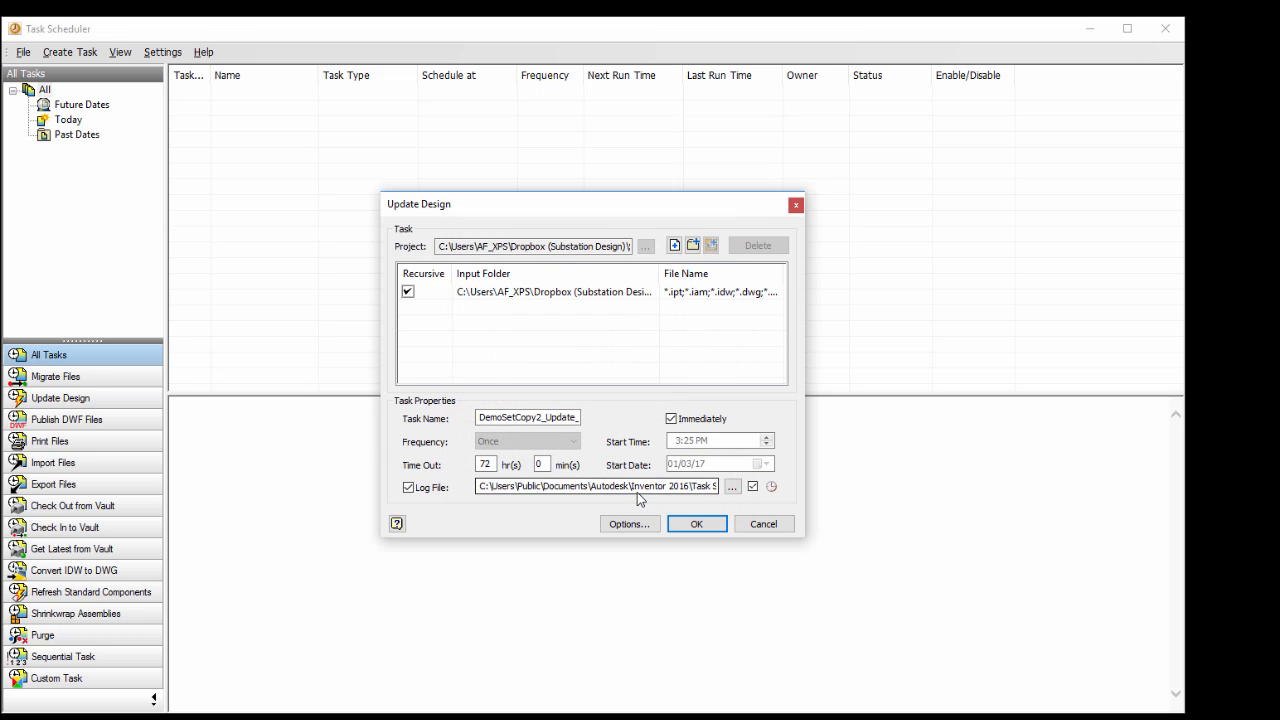
{"action": "left_click", "coordinate": [693, 525]}
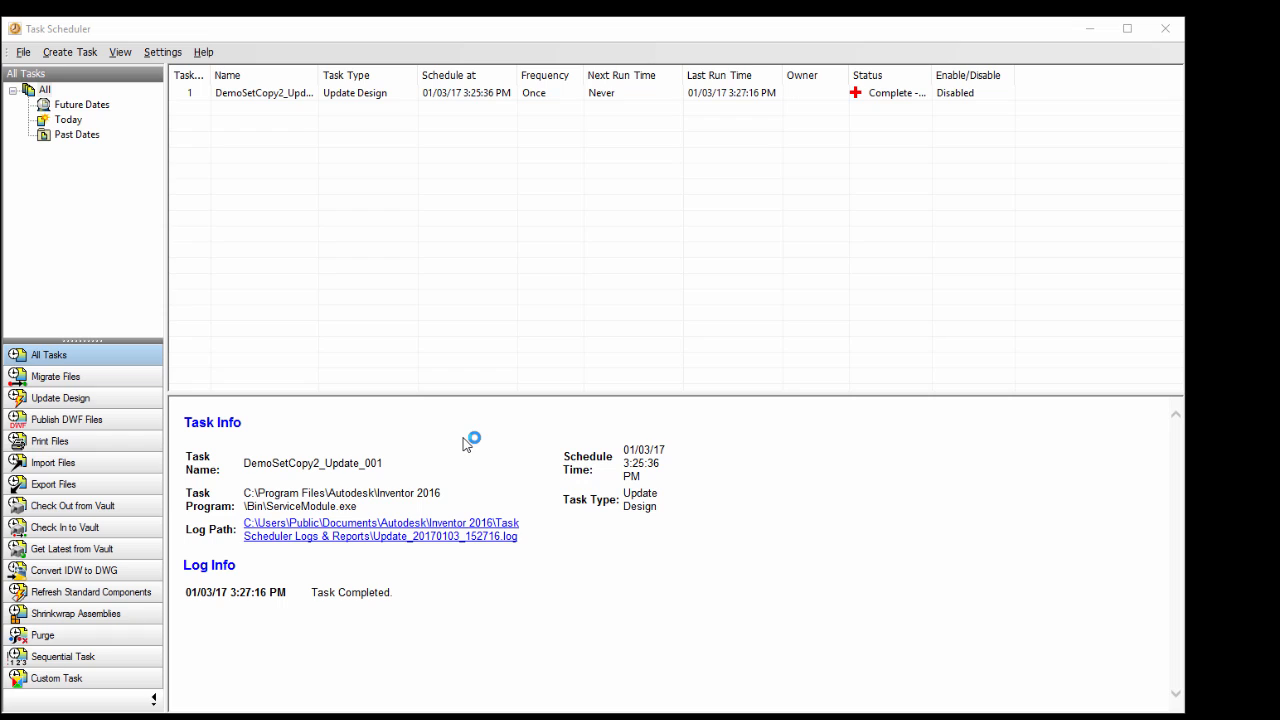
Open the completed update task's log file and enlarge its window to show the full file paths
{"action": "left_click", "coordinate": [83, 60]}
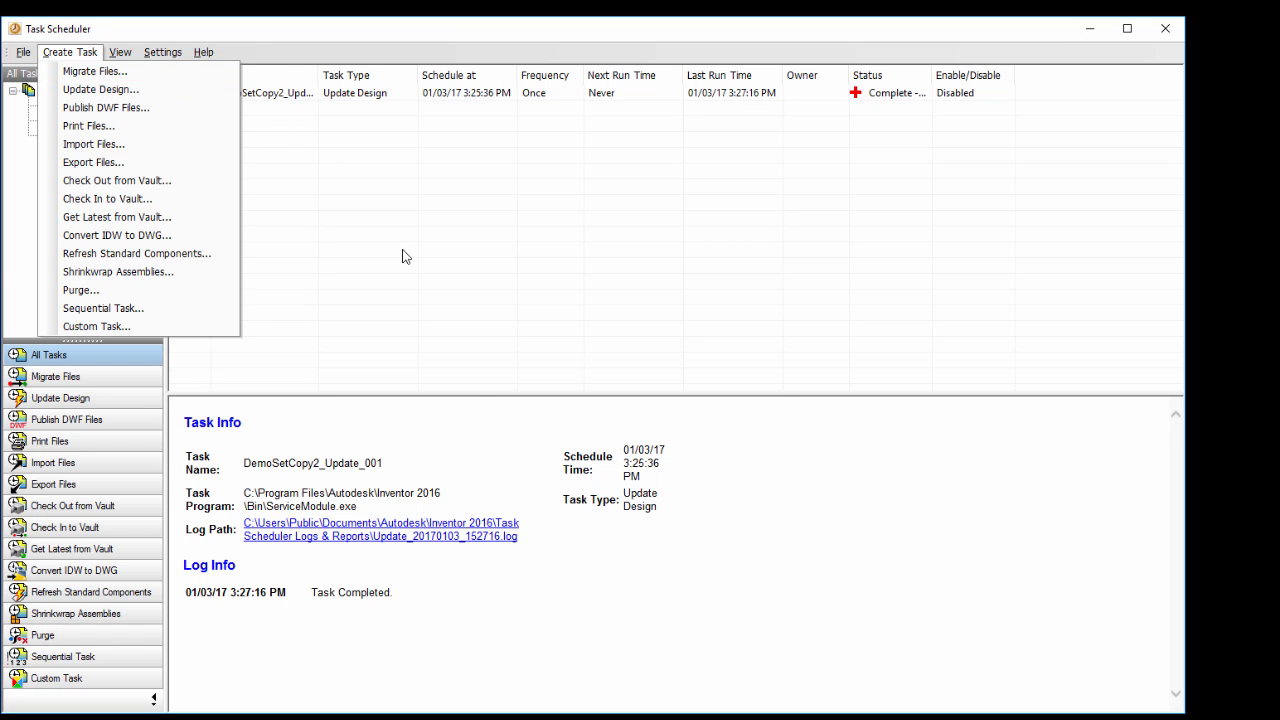
{"action": "left_click", "coordinate": [647, 604]}
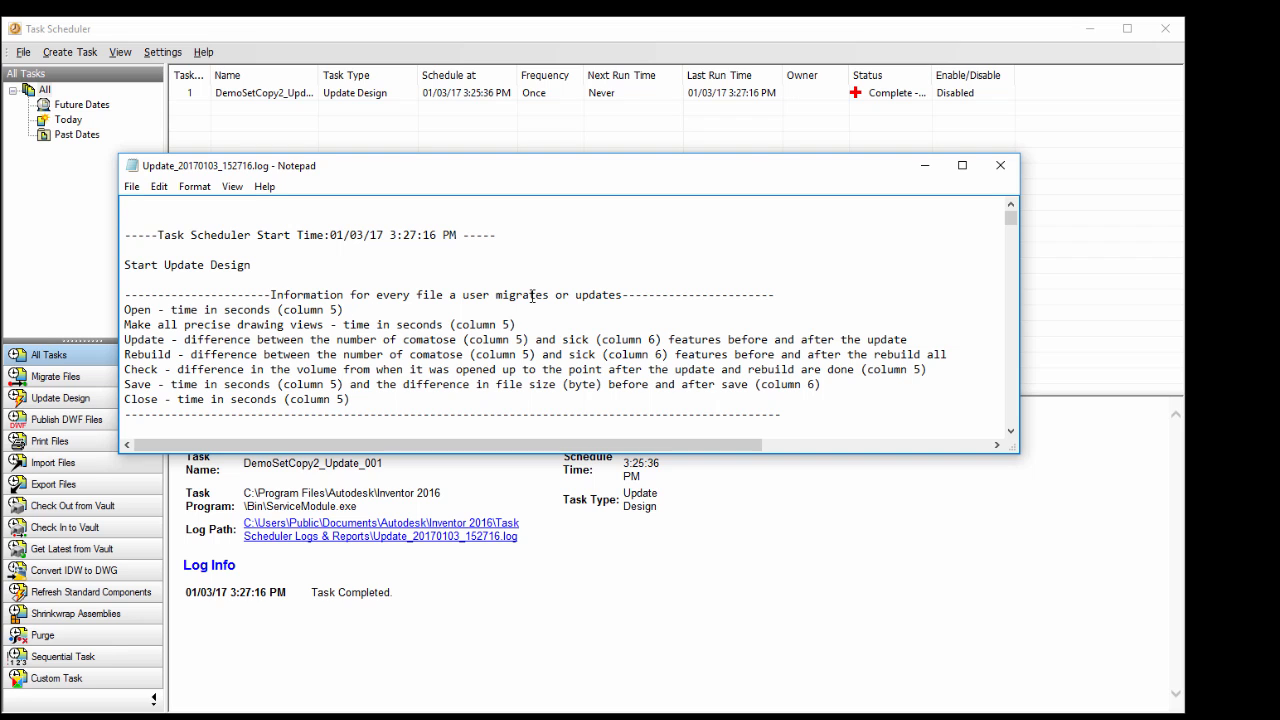
{"action": "scroll", "coordinate": [532, 296], "scroll_direction": "down", "scroll_amount": 7}
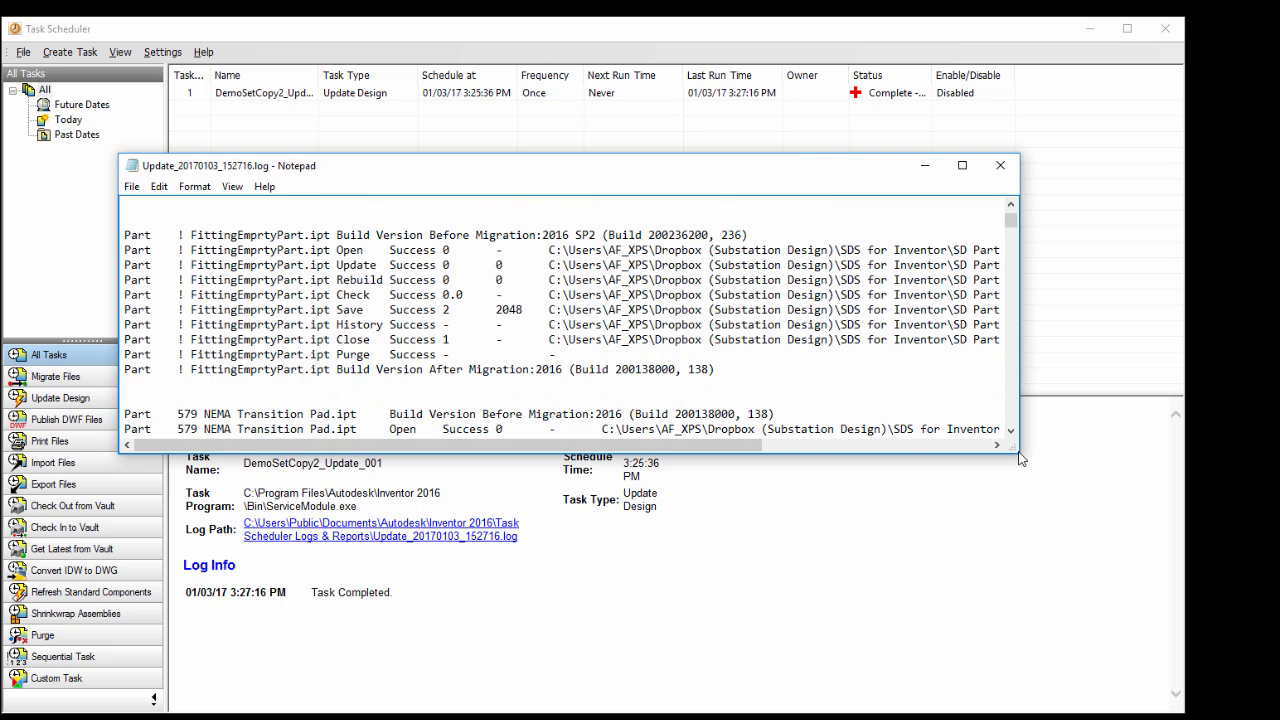
{"action": "left_click_drag", "start_coordinate": [1020, 458], "coordinate": [1135, 656]}
{"action": "left_click_drag", "start_coordinate": [285, 176], "coordinate": [190, 173]}
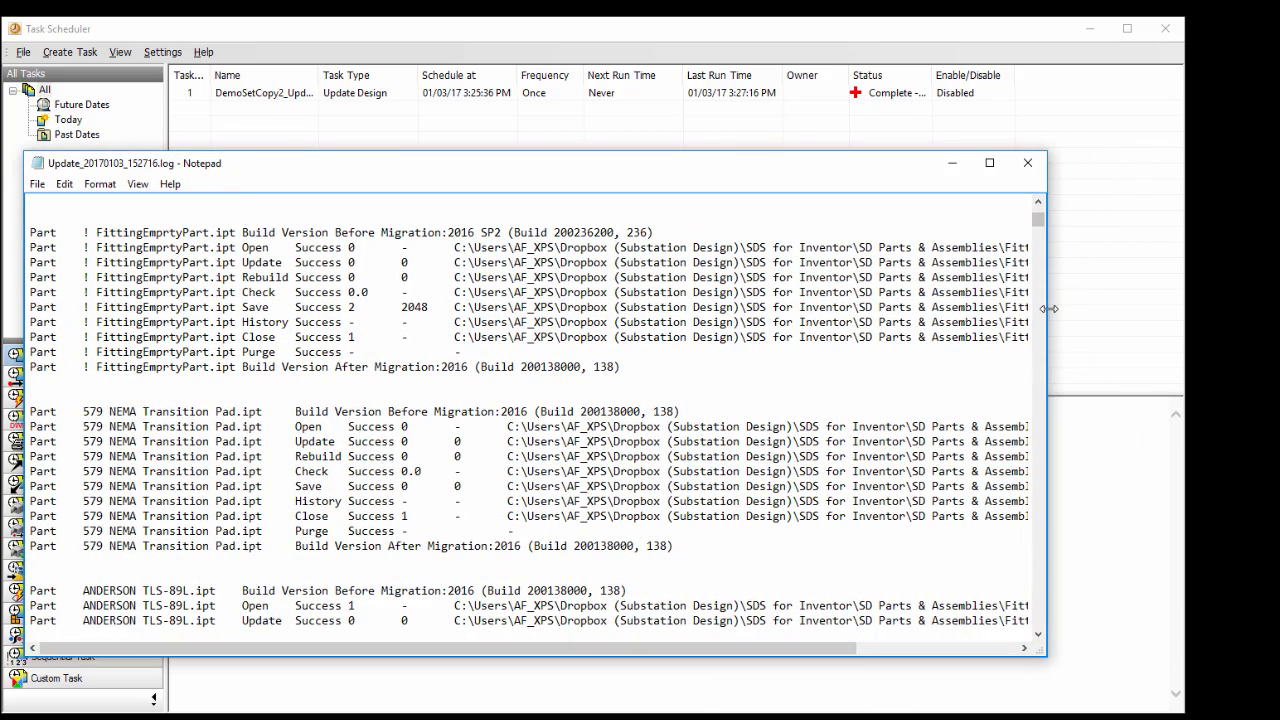
{"action": "left_click_drag", "start_coordinate": [1049, 308], "coordinate": [1157, 310]}
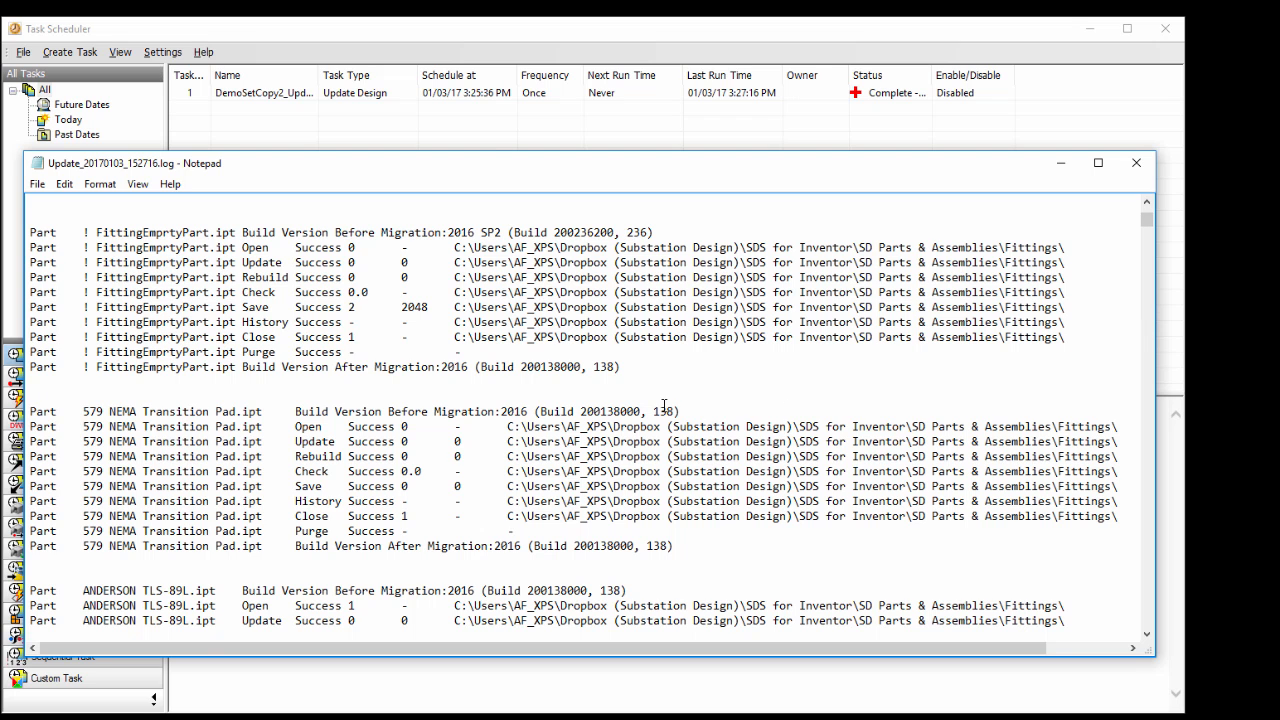
Review the log's per-file results and the errors in its Task Summary, highlight the failed part's file name, and close the log
{"action": "scroll", "coordinate": [618, 481], "scroll_direction": "down", "scroll_amount": 4}
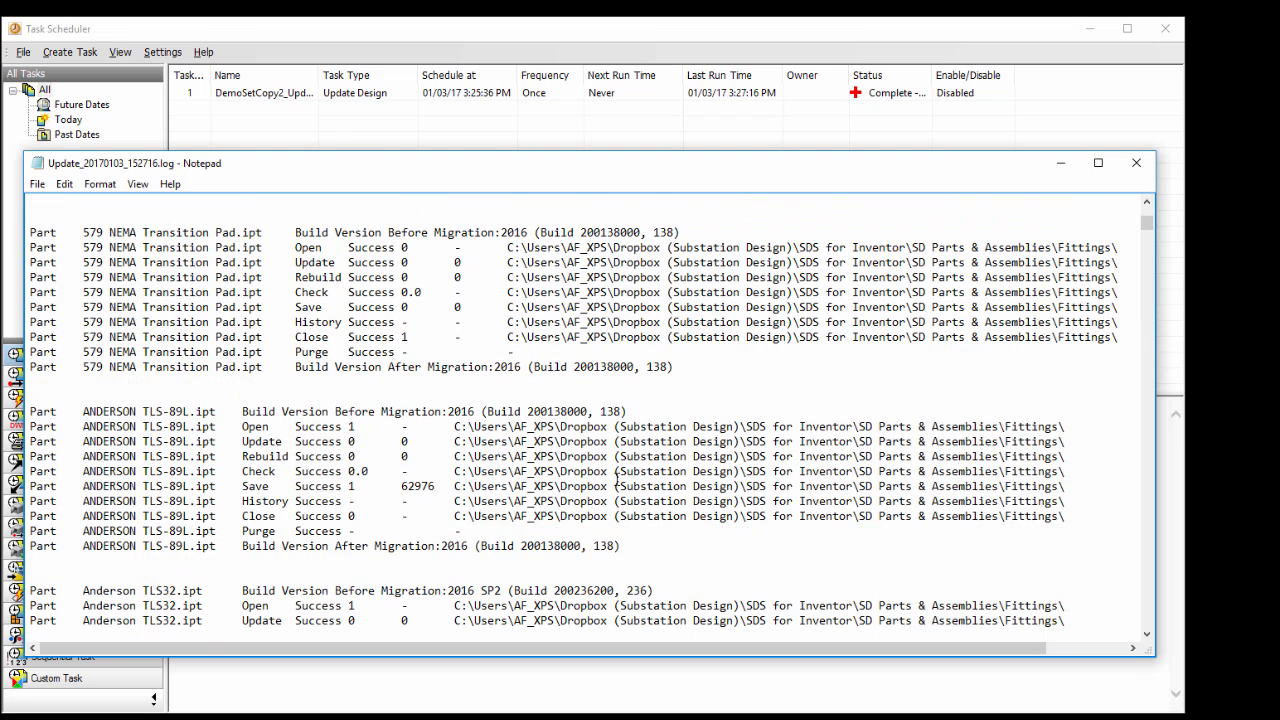
{"action": "scroll", "coordinate": [618, 481], "scroll_direction": "down", "scroll_amount": 9}
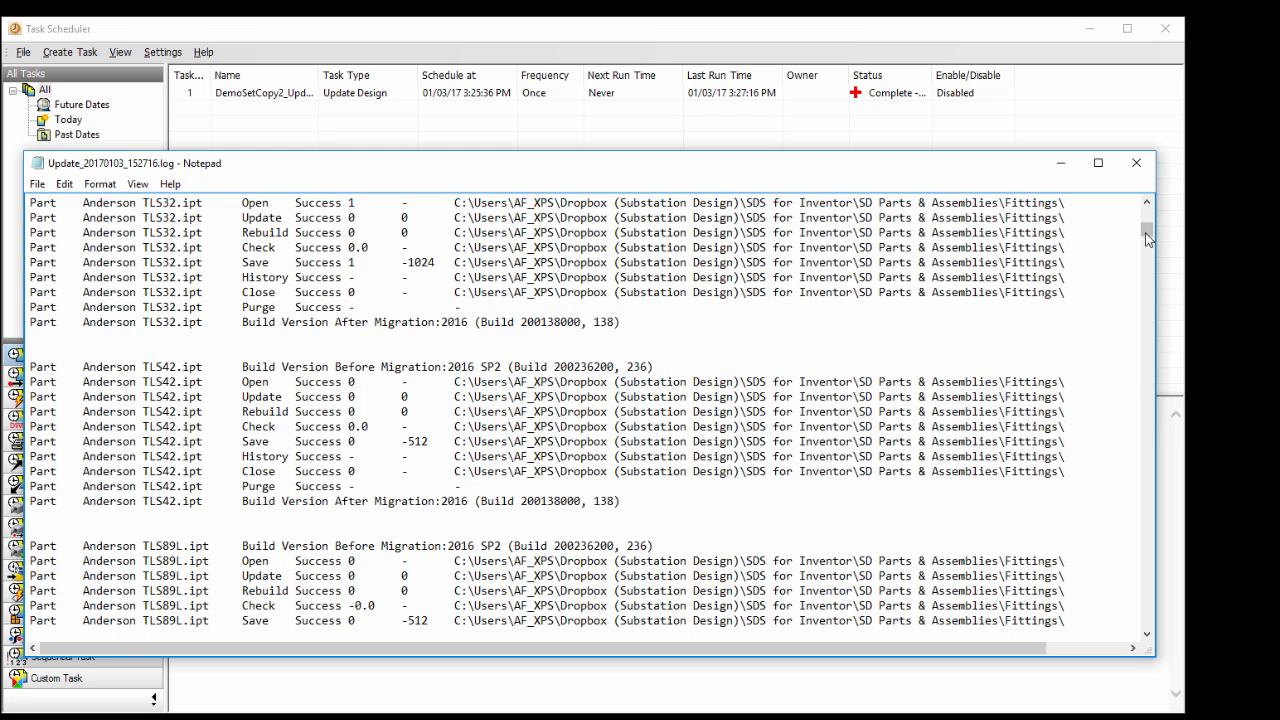
{"action": "left_click_drag", "start_coordinate": [1149, 226], "coordinate": [1149, 620]}
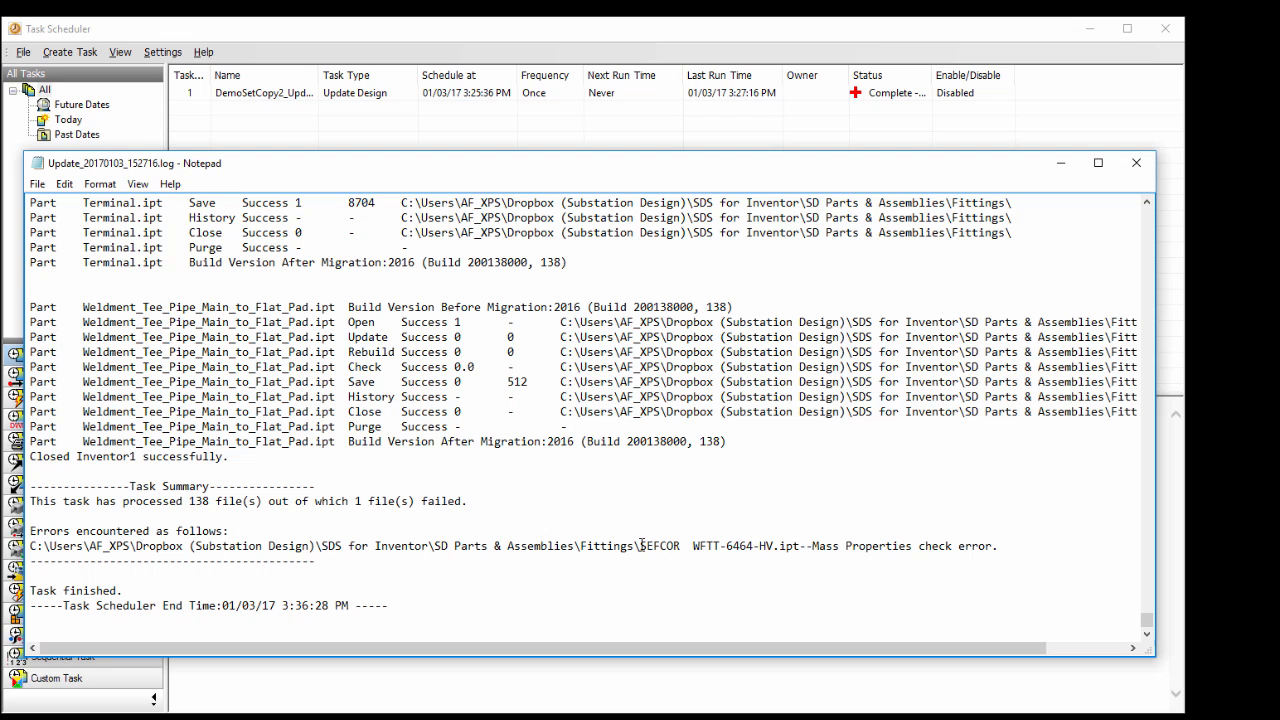
{"action": "left_click_drag", "start_coordinate": [638, 546], "coordinate": [800, 546]}
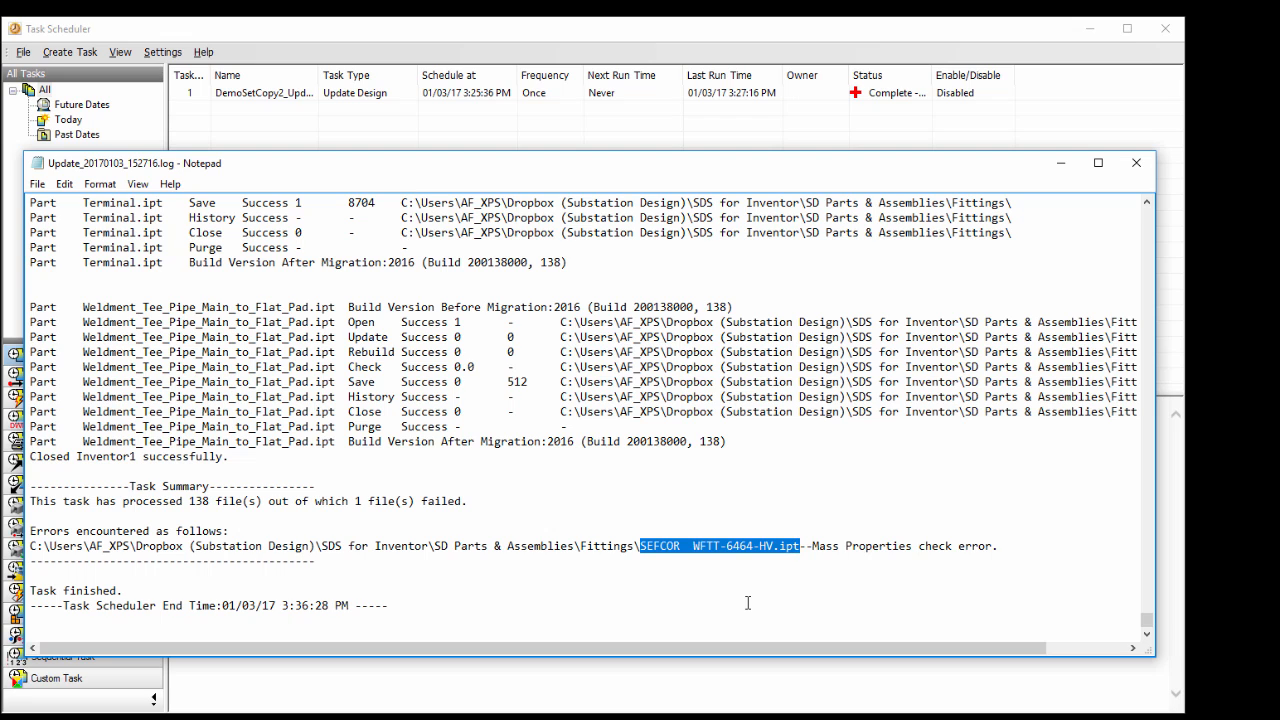
{"action": "scroll", "coordinate": [640, 425], "scroll_direction": "up", "scroll_amount": 10}
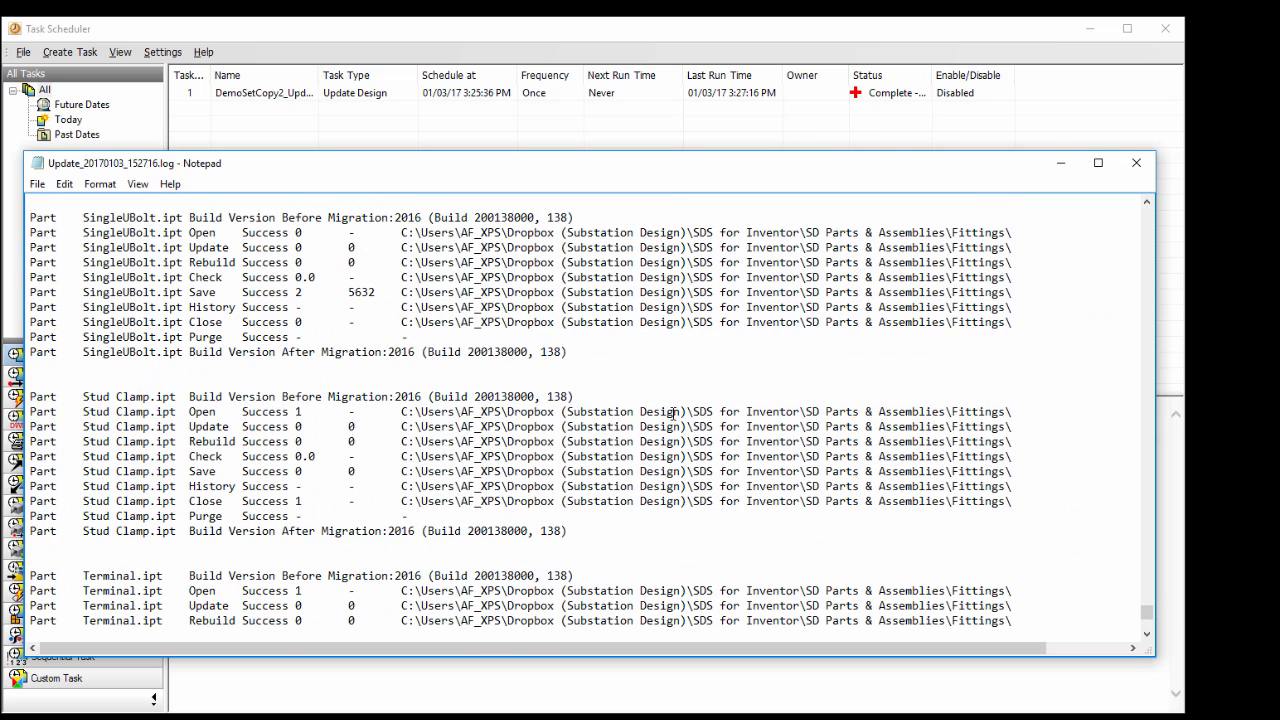
{"action": "left_click", "coordinate": [1136, 162]}
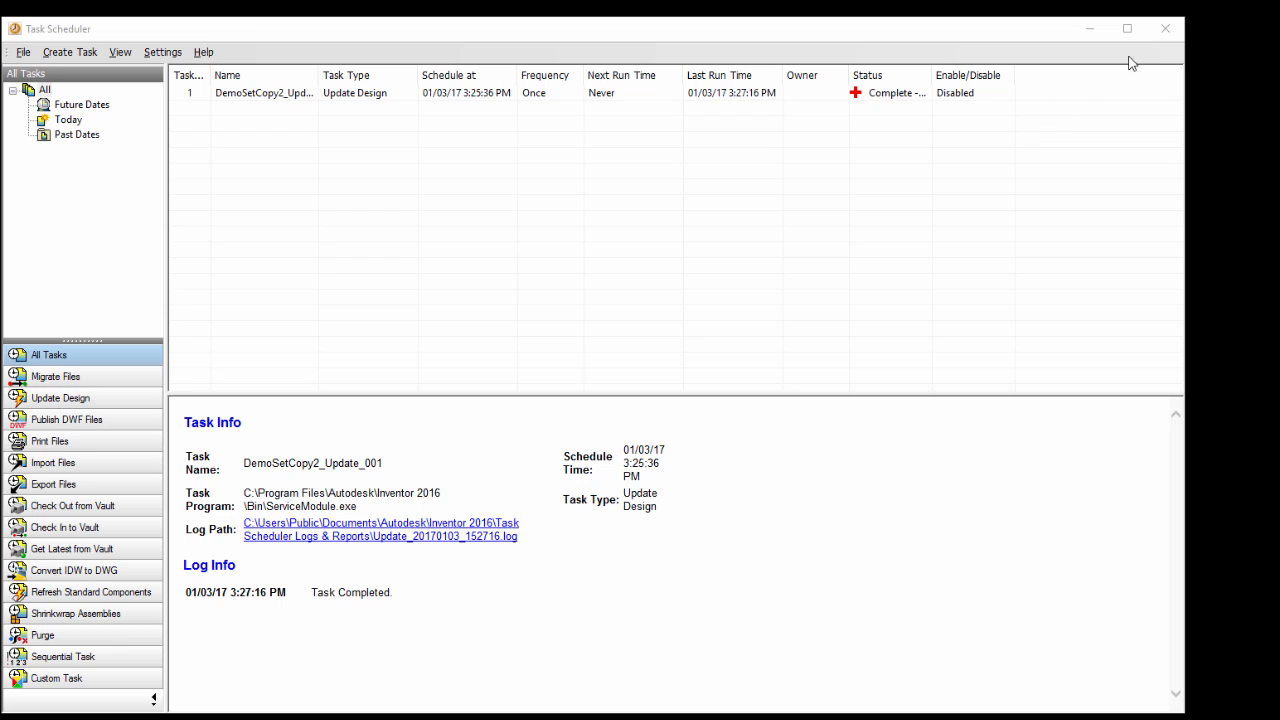
Close Task Scheduler and open DOSSERT DPLE100-2N.ipt in Inventor from the Fittings folder in File Explorer
{"action": "left_click", "coordinate": [1166, 31]}
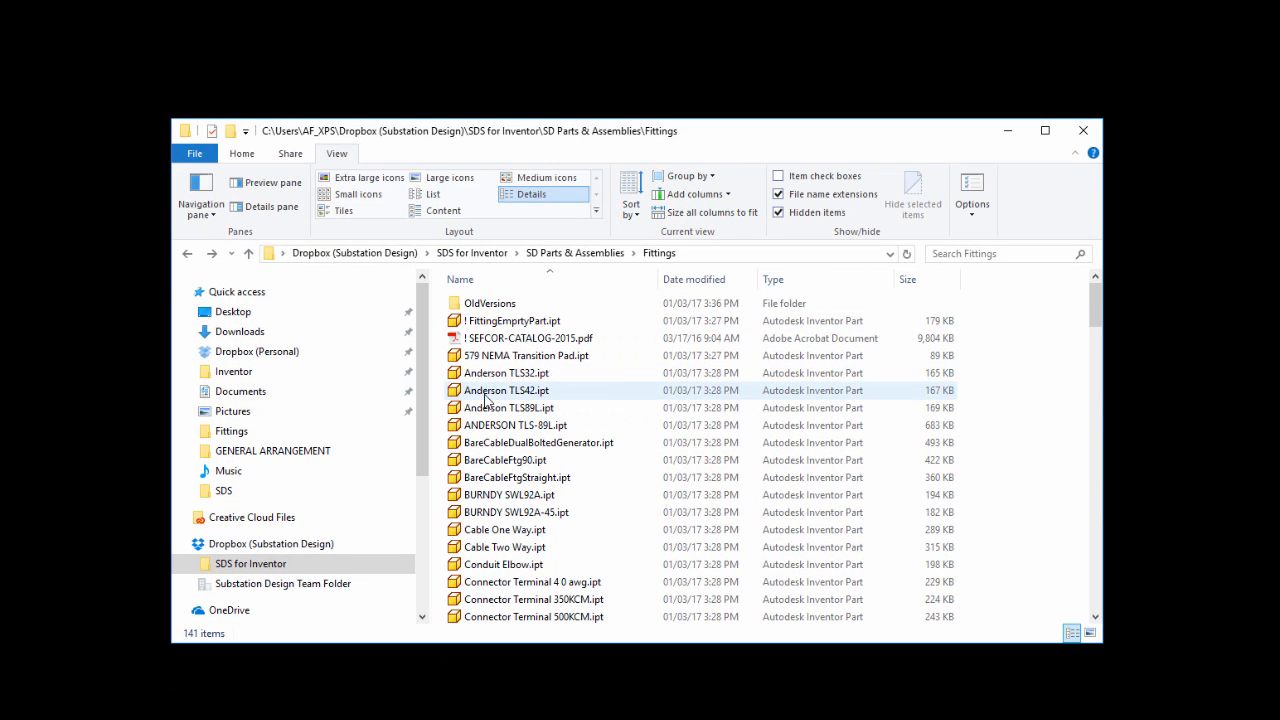
{"action": "left_click", "coordinate": [489, 514]}
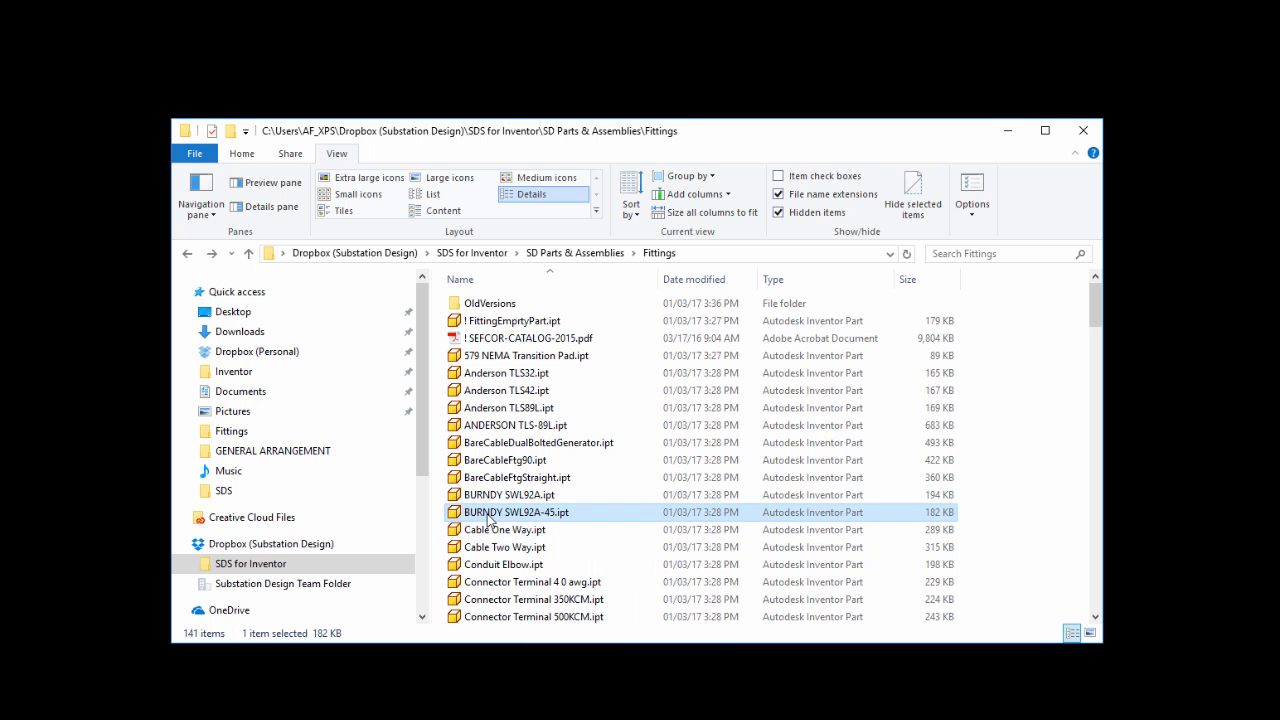
{"action": "scroll", "coordinate": [489, 518], "scroll_direction": "down", "scroll_amount": 5}
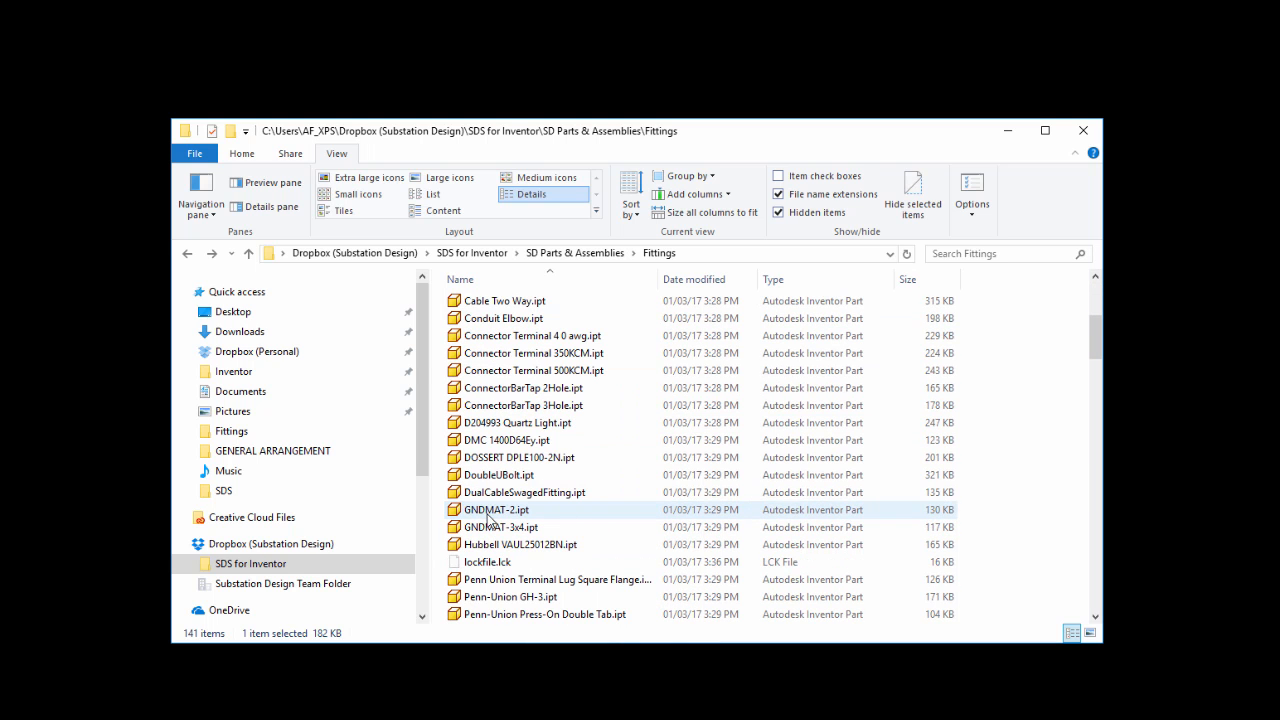
{"action": "double_click", "coordinate": [485, 460]}
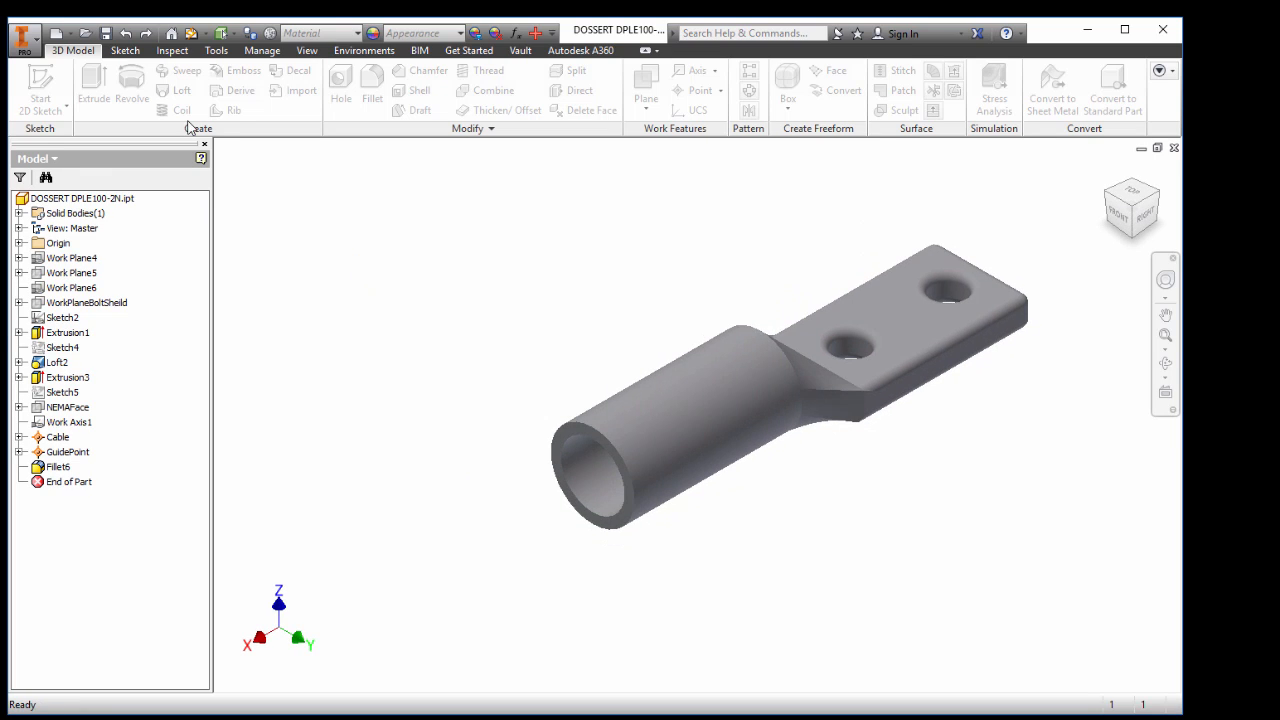
Open the recent document SD_TrainingAssembly.iam and display the above grade tools
{"action": "left_click", "coordinate": [27, 50]}
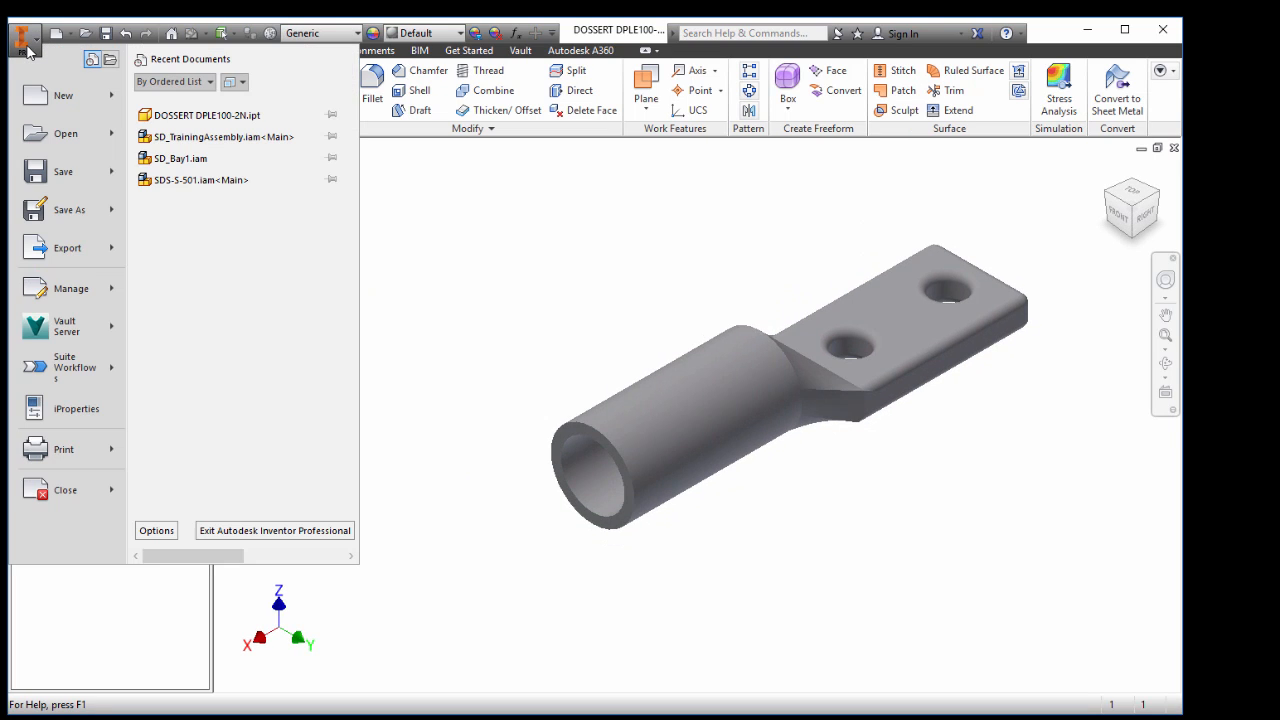
{"action": "left_click", "coordinate": [189, 140]}
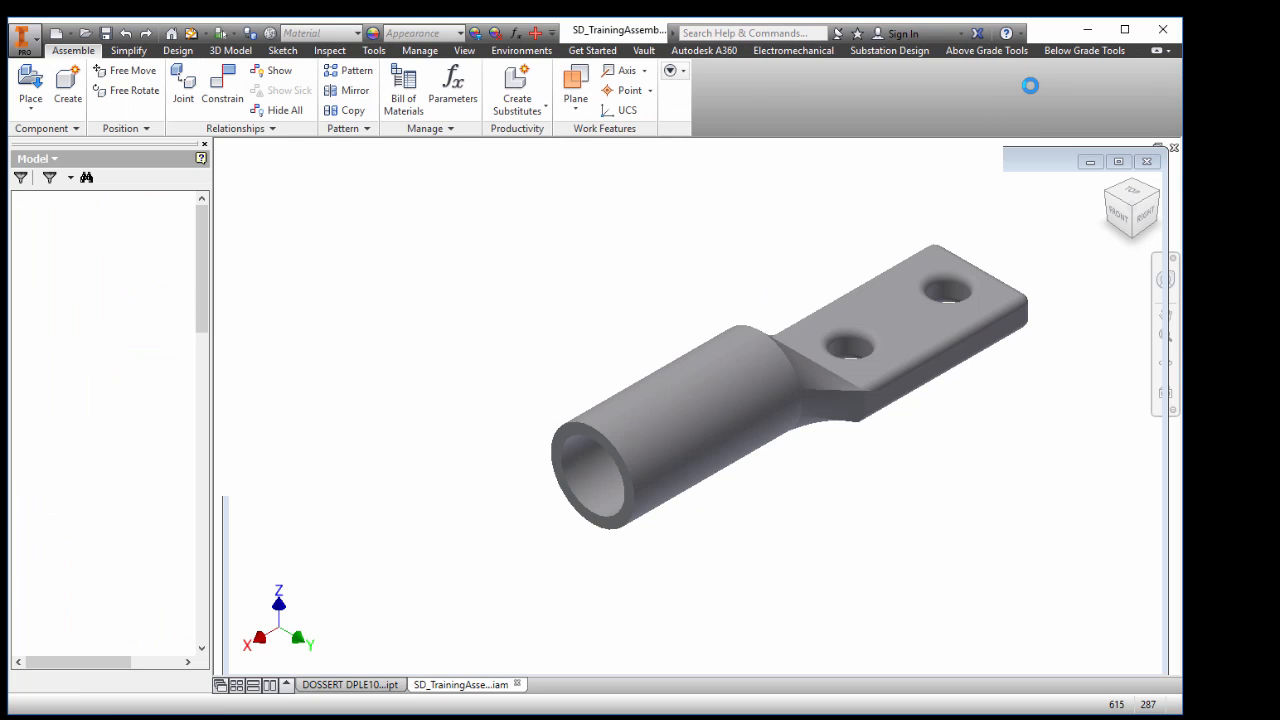
{"action": "left_click", "coordinate": [985, 51]}
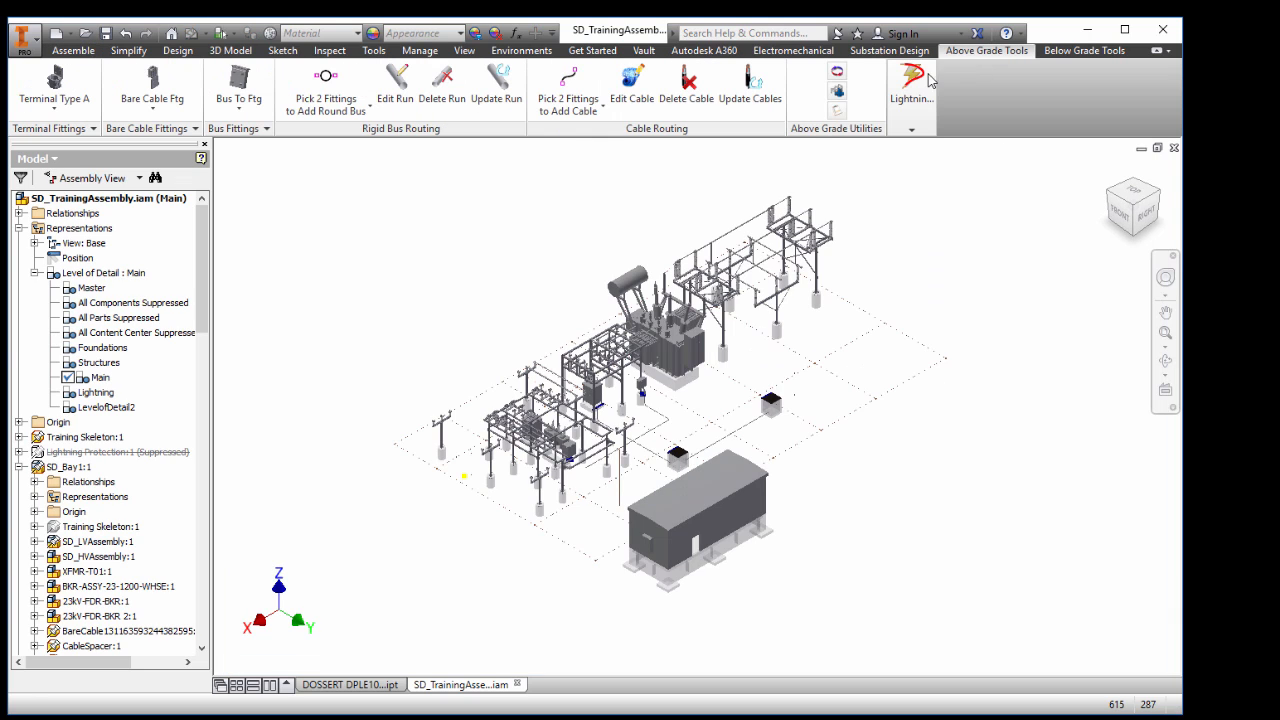
Examine the available bare cable fittings and the variants offered under SEFCOR AL-373-2B, then dismiss the list without placing one
{"action": "left_click", "coordinate": [178, 129]}
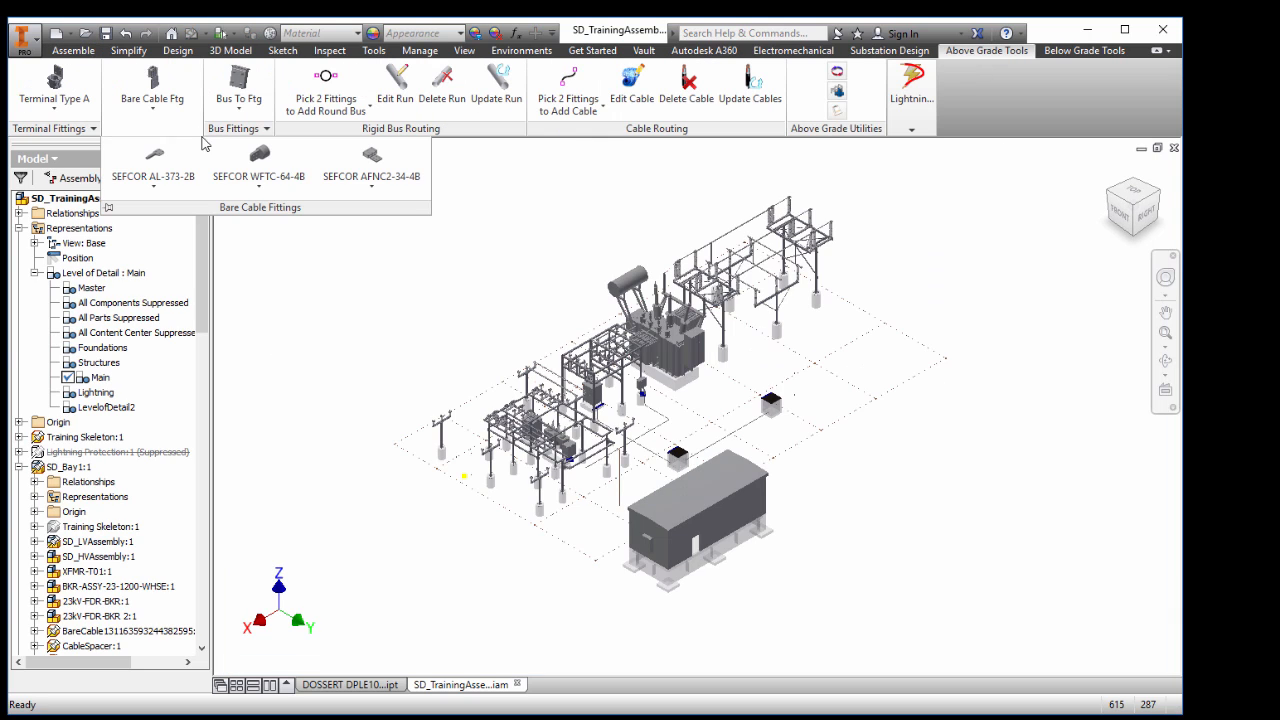
{"action": "left_click", "coordinate": [154, 190]}
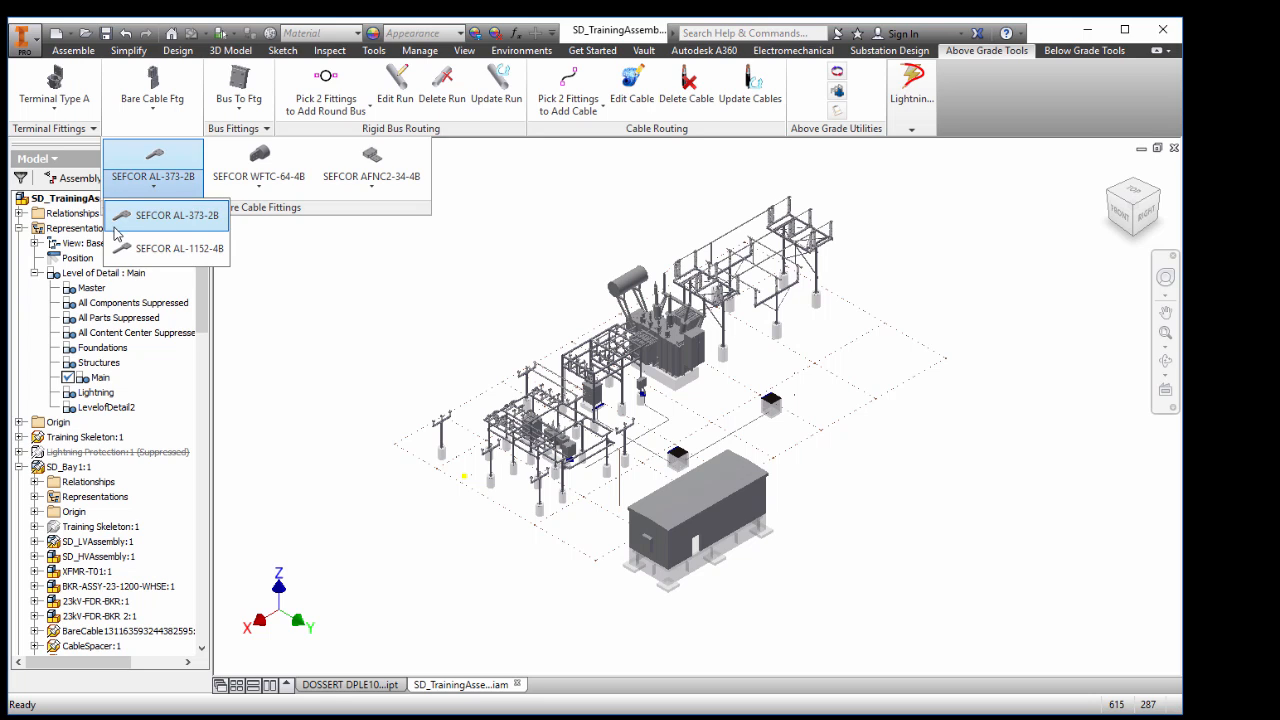
{"action": "left_click", "coordinate": [380, 340]}
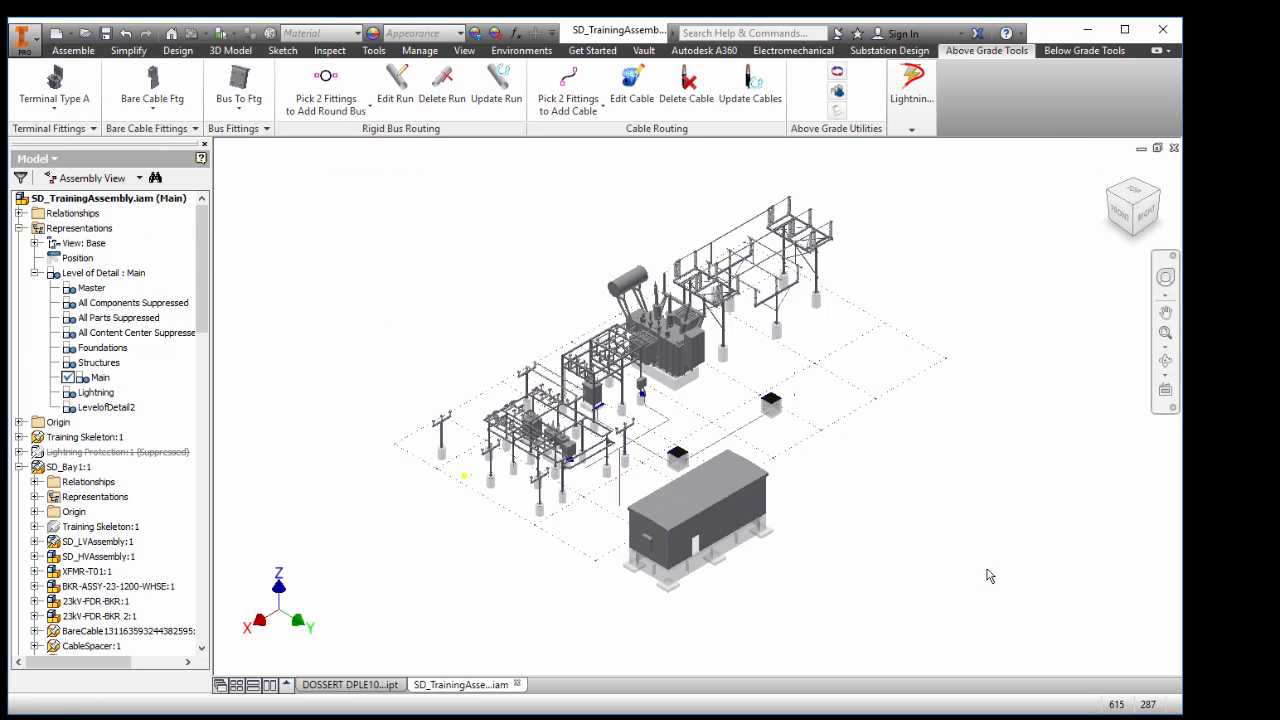
Switch to the DOSSERT DPLE100-2N.ipt part and add the iProperties command to the Quick Access Toolbar
{"action": "left_click", "coordinate": [323, 688]}
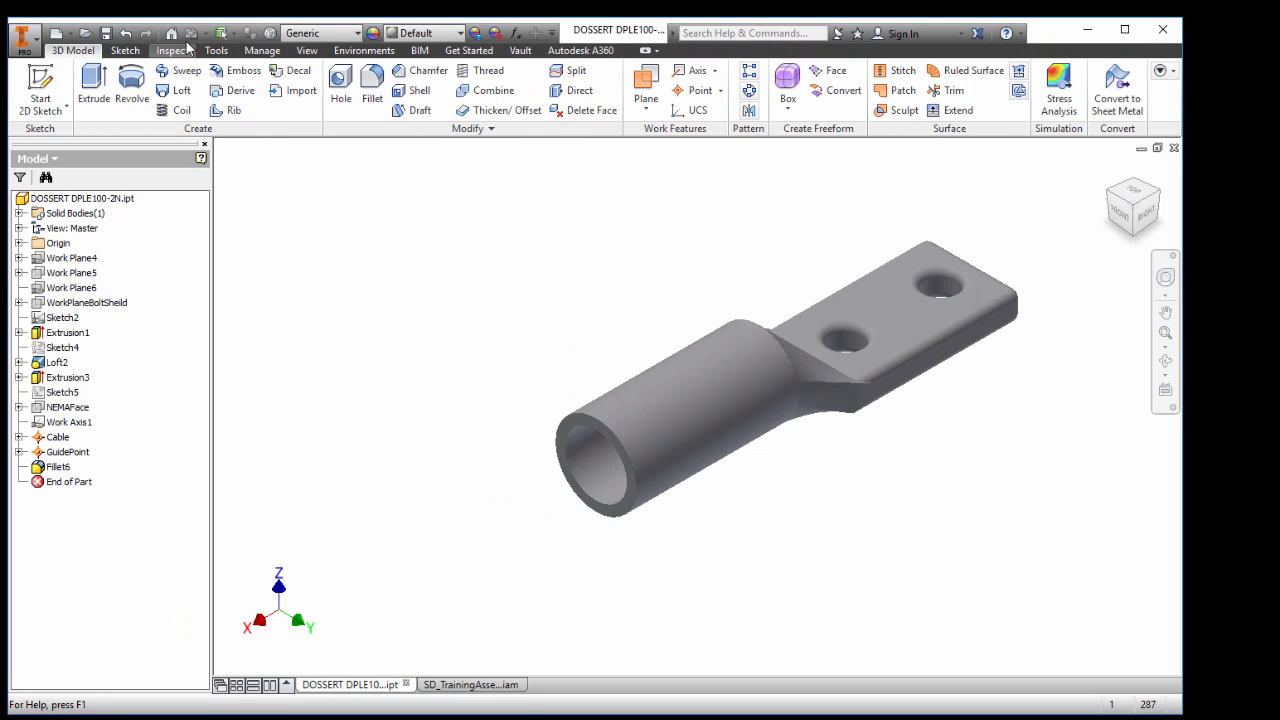
{"action": "left_click", "coordinate": [551, 33]}
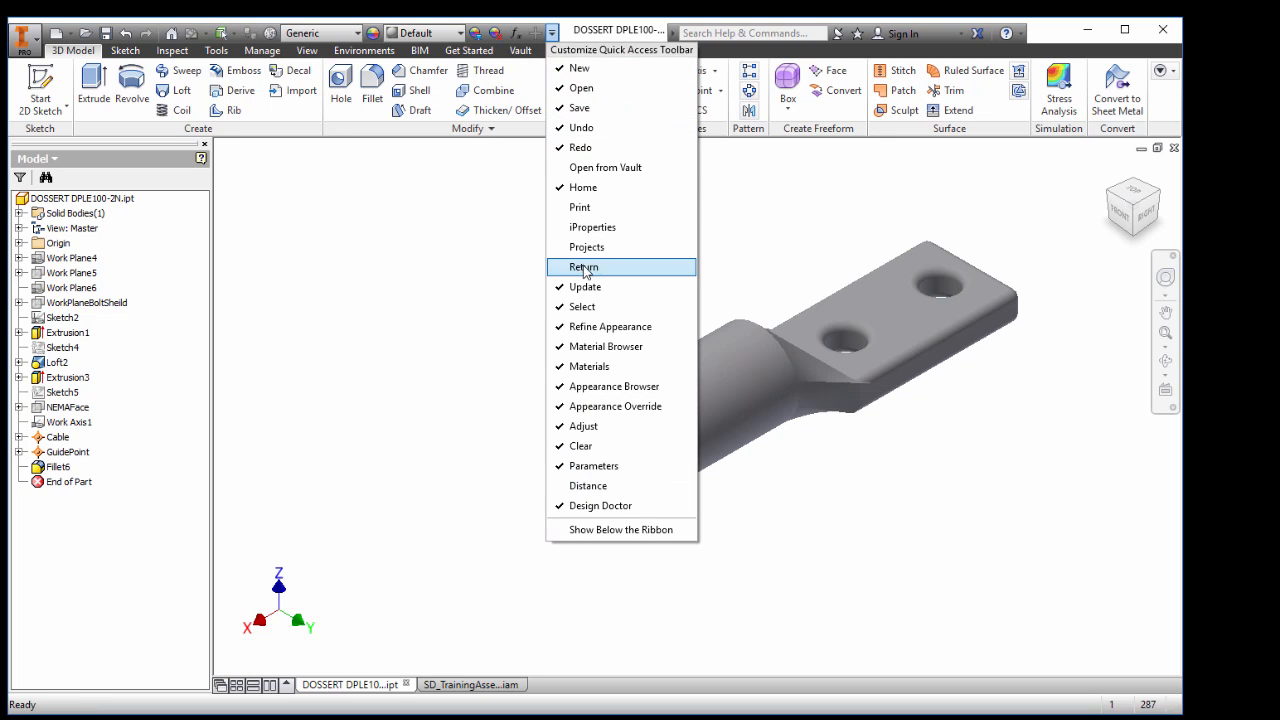
{"action": "left_click", "coordinate": [583, 229]}
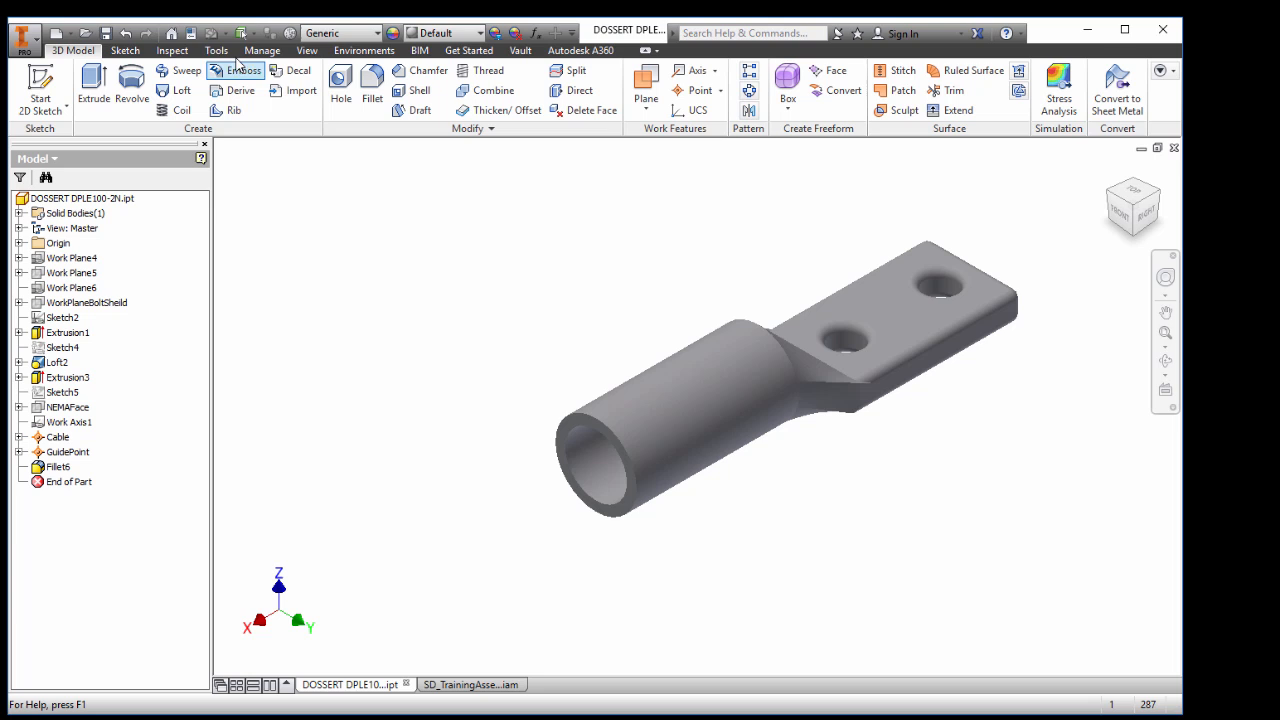
Open the part's iProperties, check its file size and size on disk in the general information, and close the dialog
{"action": "left_click", "coordinate": [191, 34]}
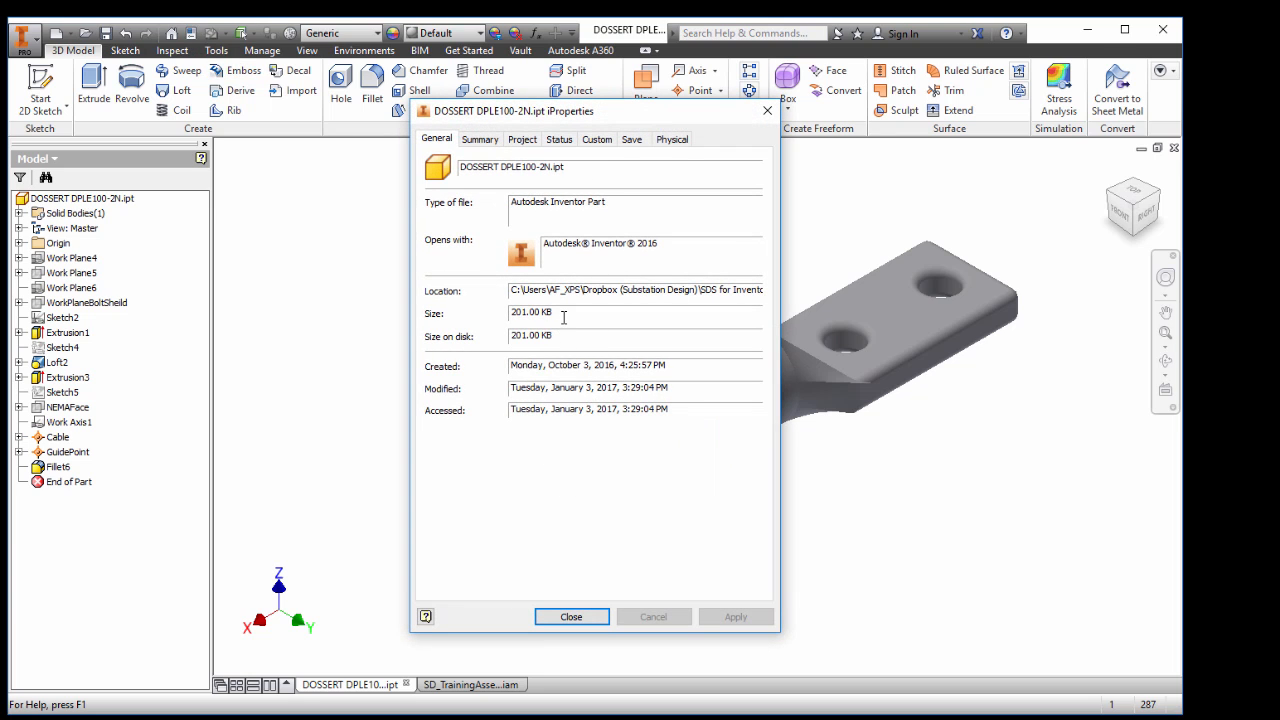
{"action": "left_click_drag", "start_coordinate": [563, 316], "coordinate": [495, 341]}
{"action": "left_click", "coordinate": [590, 616]}
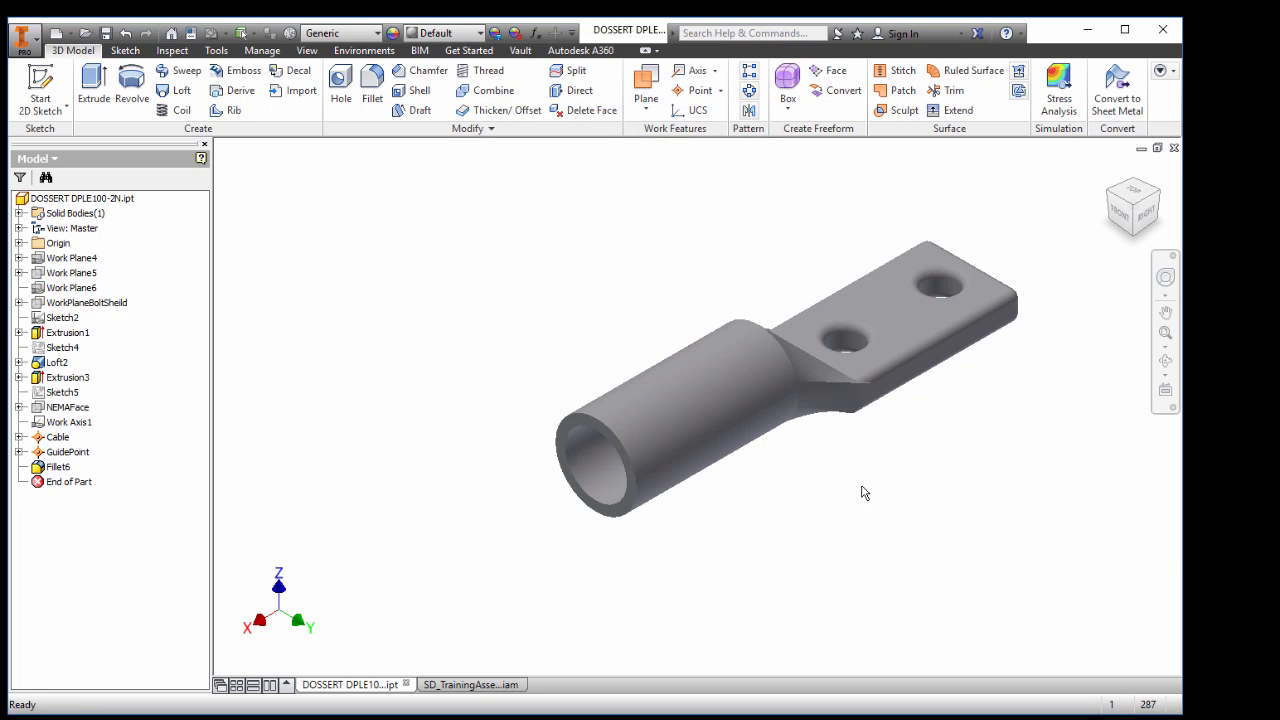